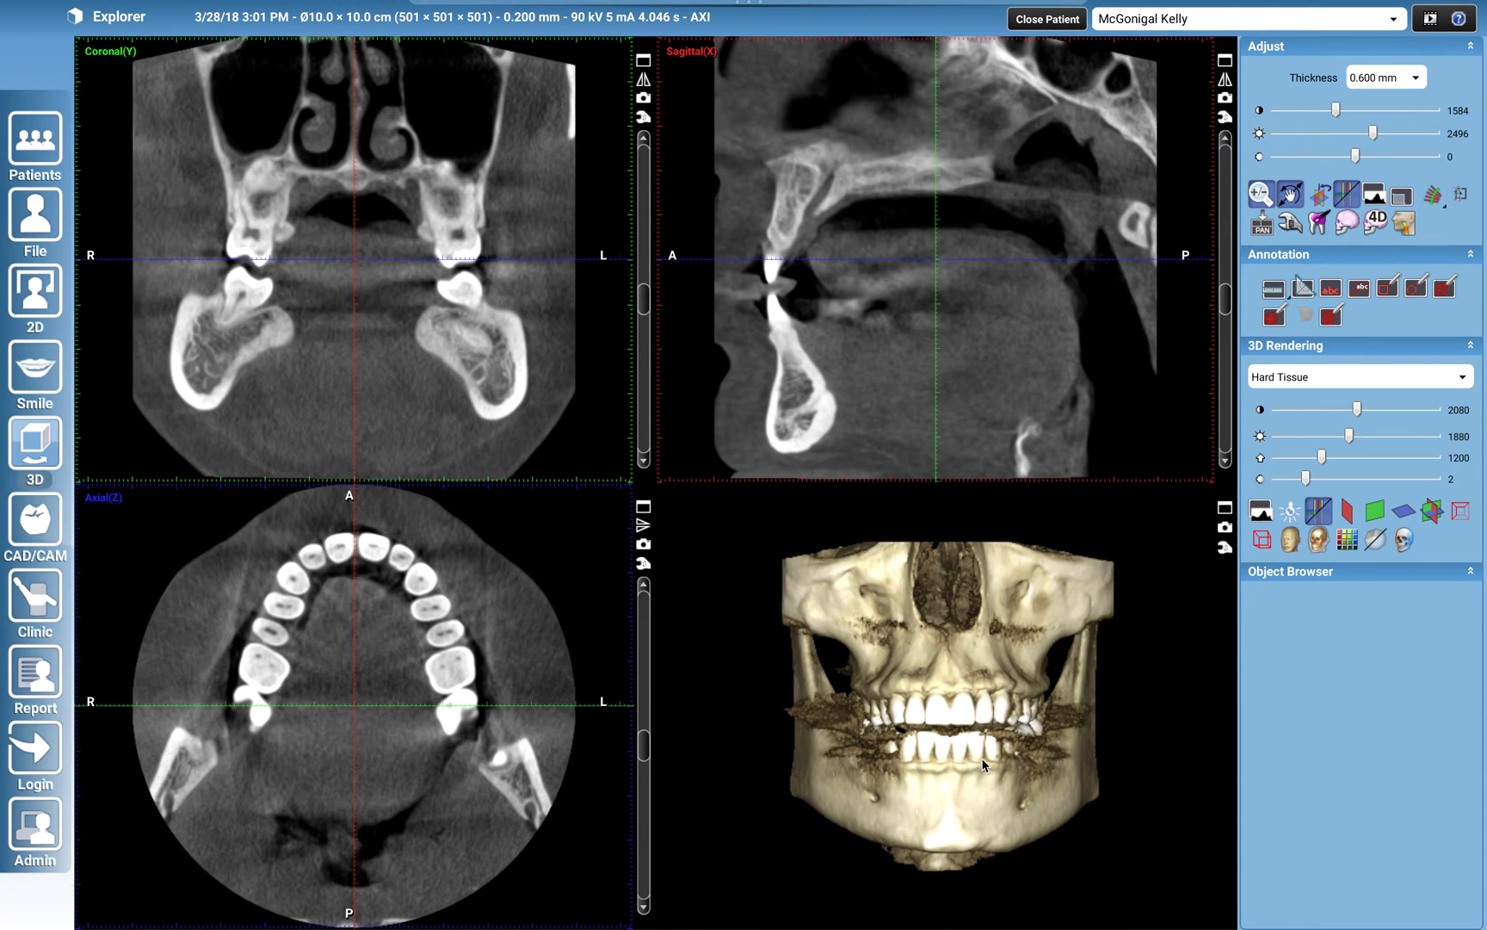
Step: Strip the soft tissue from the 3D skull render, turn it to a left-oblique angle and zoom in
left_click_drag(995, 766, 1009, 798)
mouse_move(1323, 462)
left_mouse_down()
mouse_move(1345, 460)
mouse_move(1339, 439)
left_mouse_up()
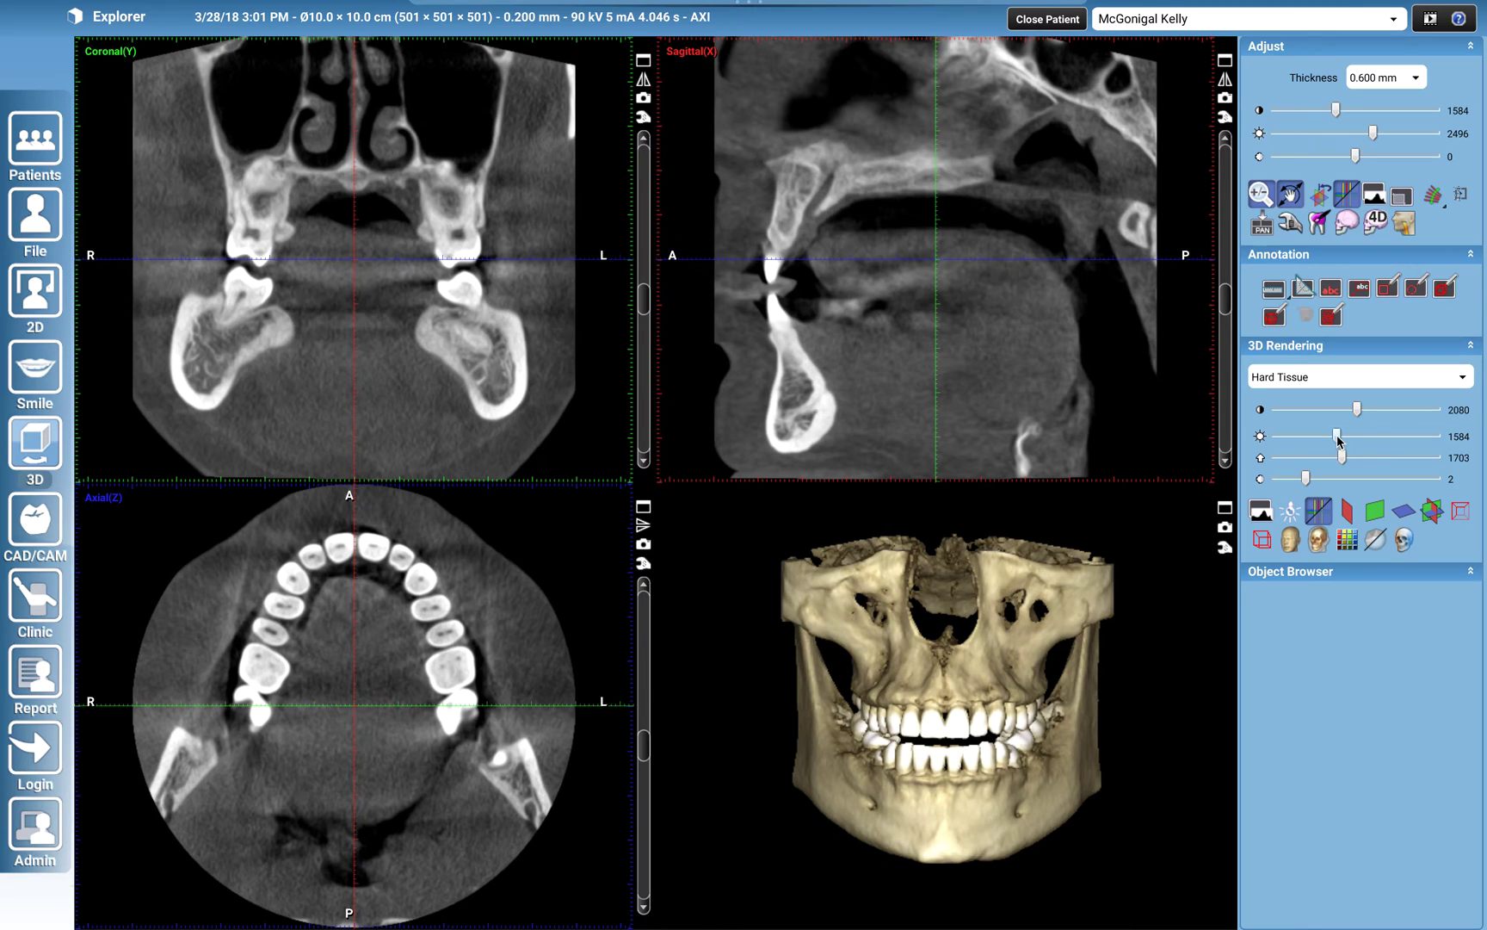
left_click_drag(1003, 627, 936, 638)
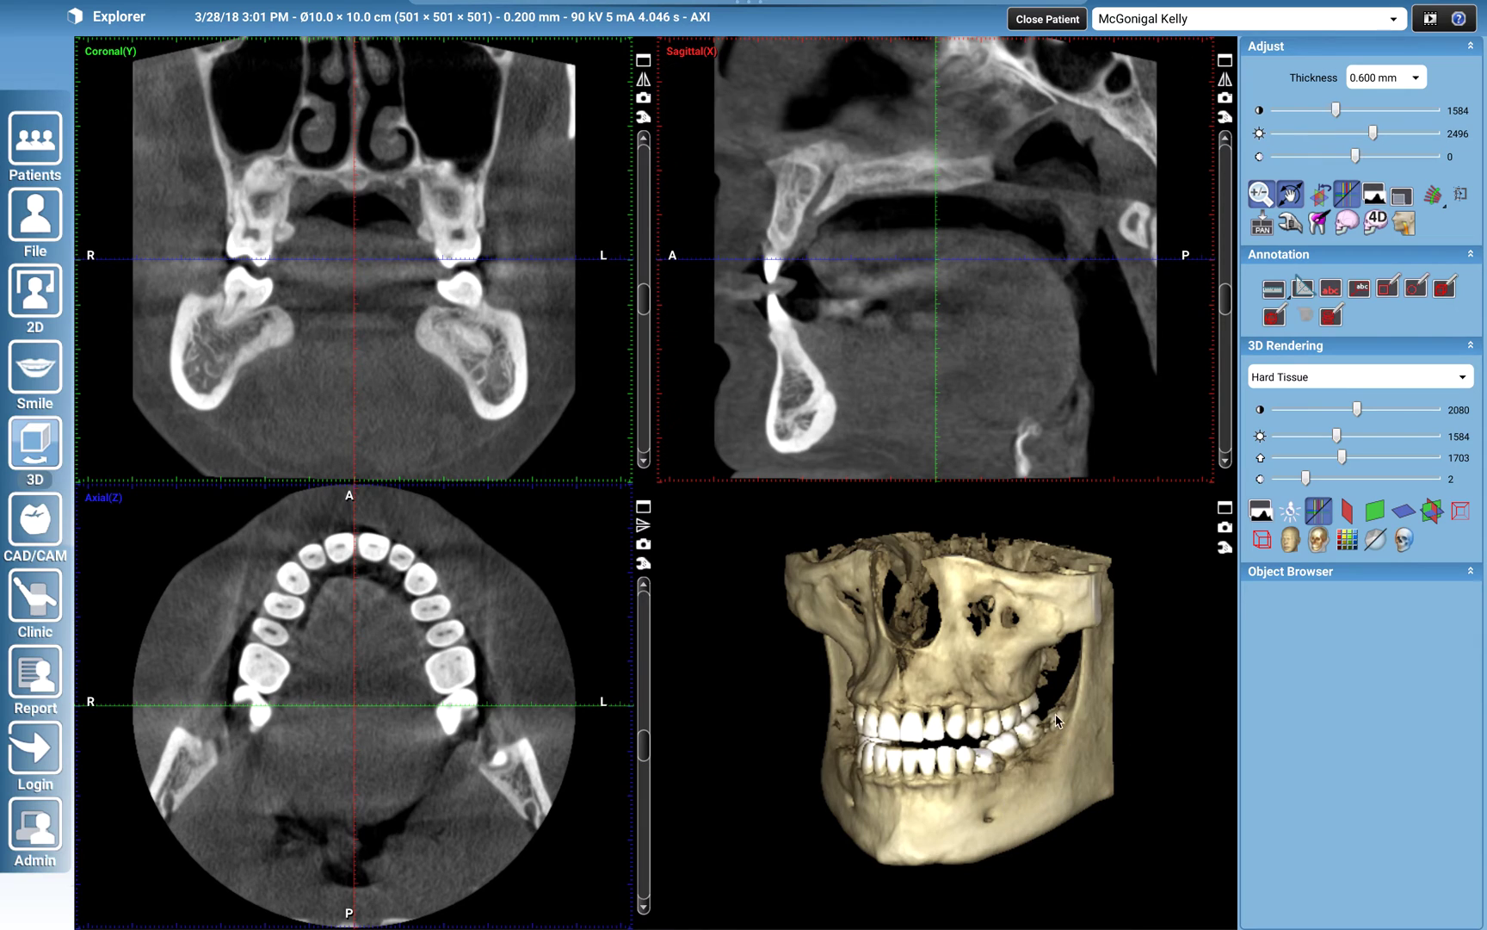
scroll(1047, 714, "up", 5)
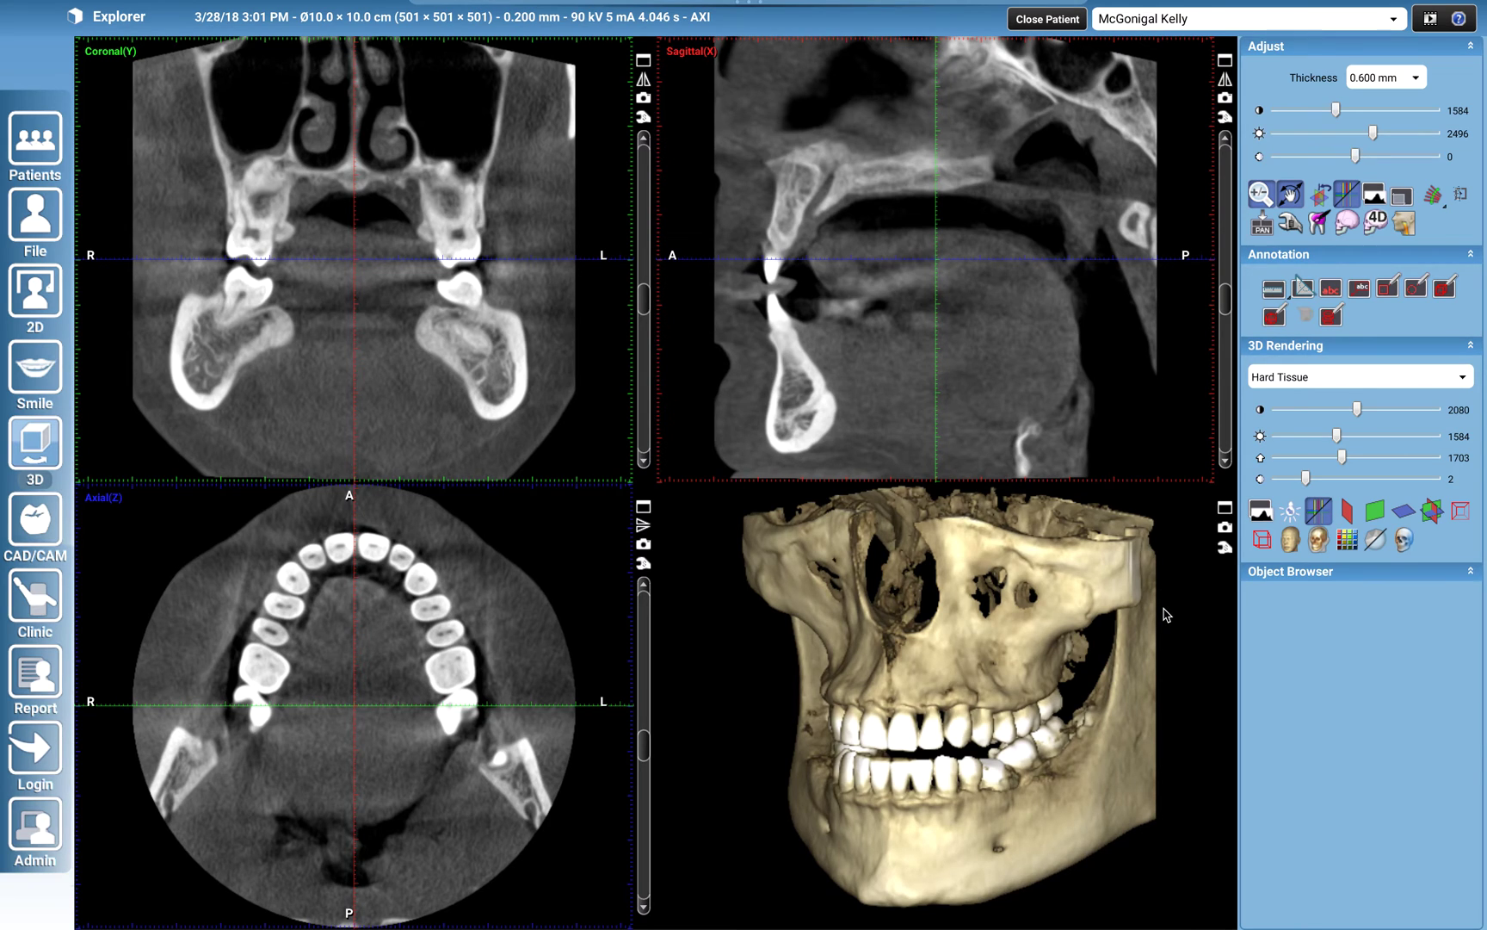
left_click(1224, 548)
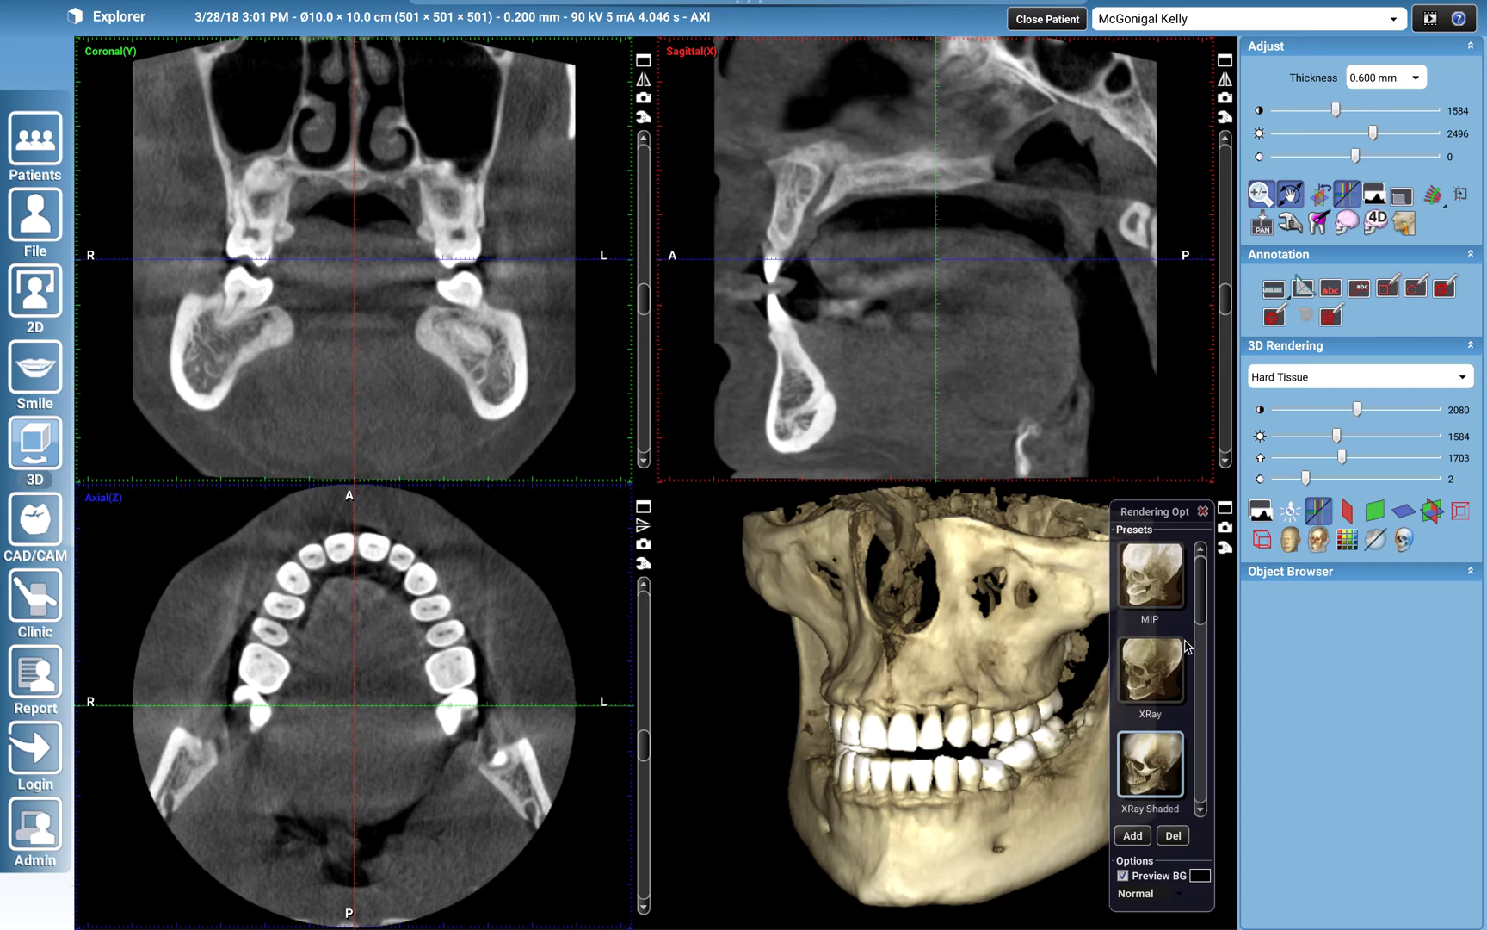
Step: Apply the XRay rendering preset so tooth roots show through the bone, then close the presets
left_click(1154, 685)
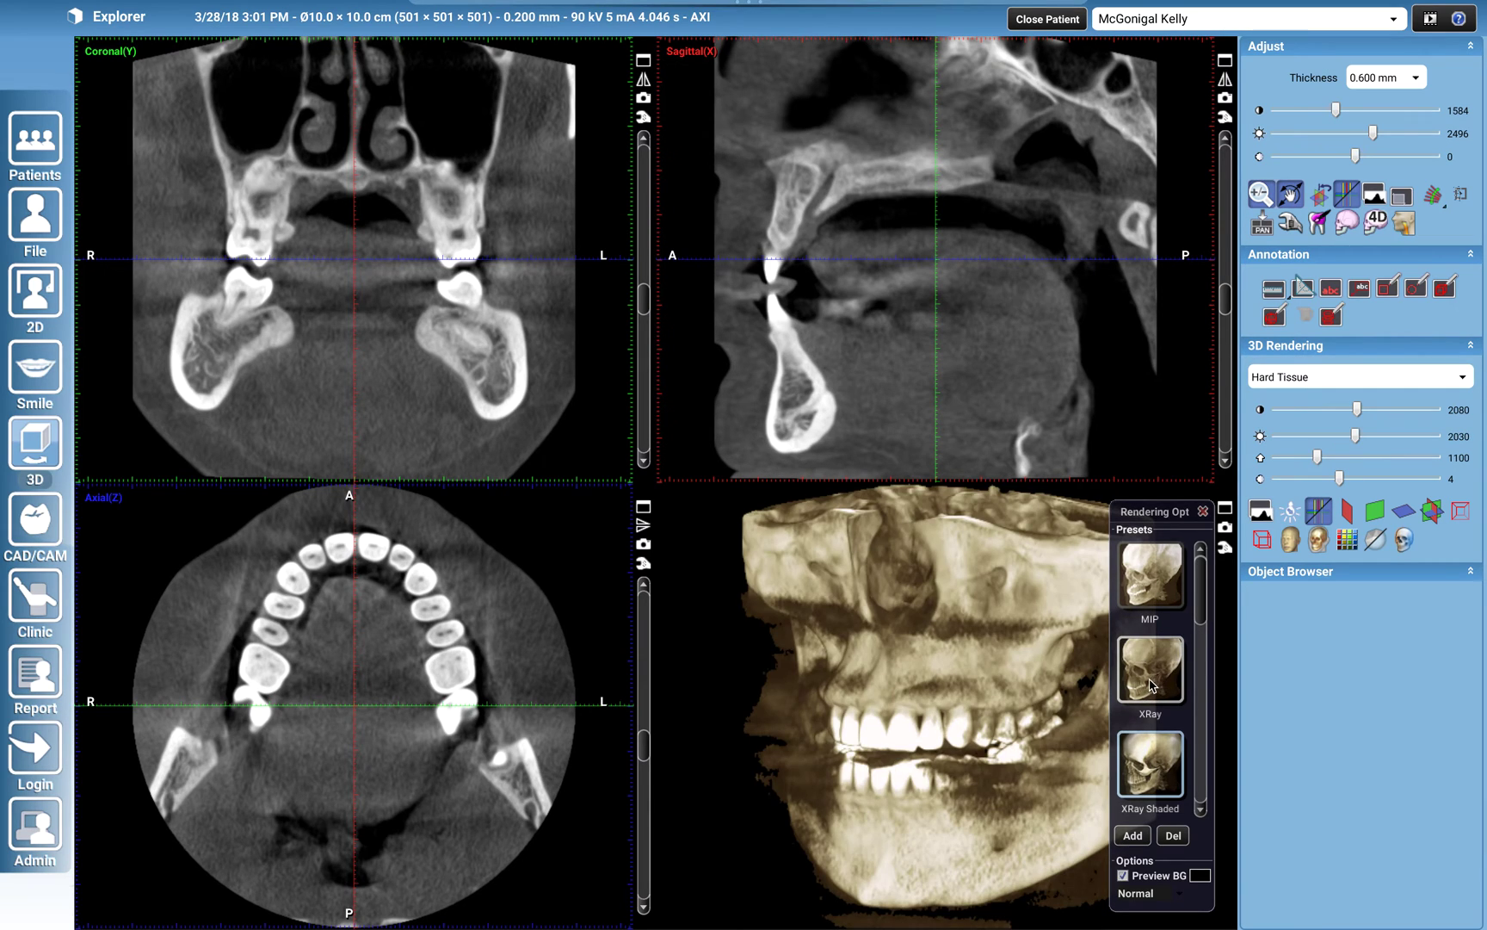
left_click(1203, 511)
left_click(1224, 549)
scroll(1202, 646, "down", 3)
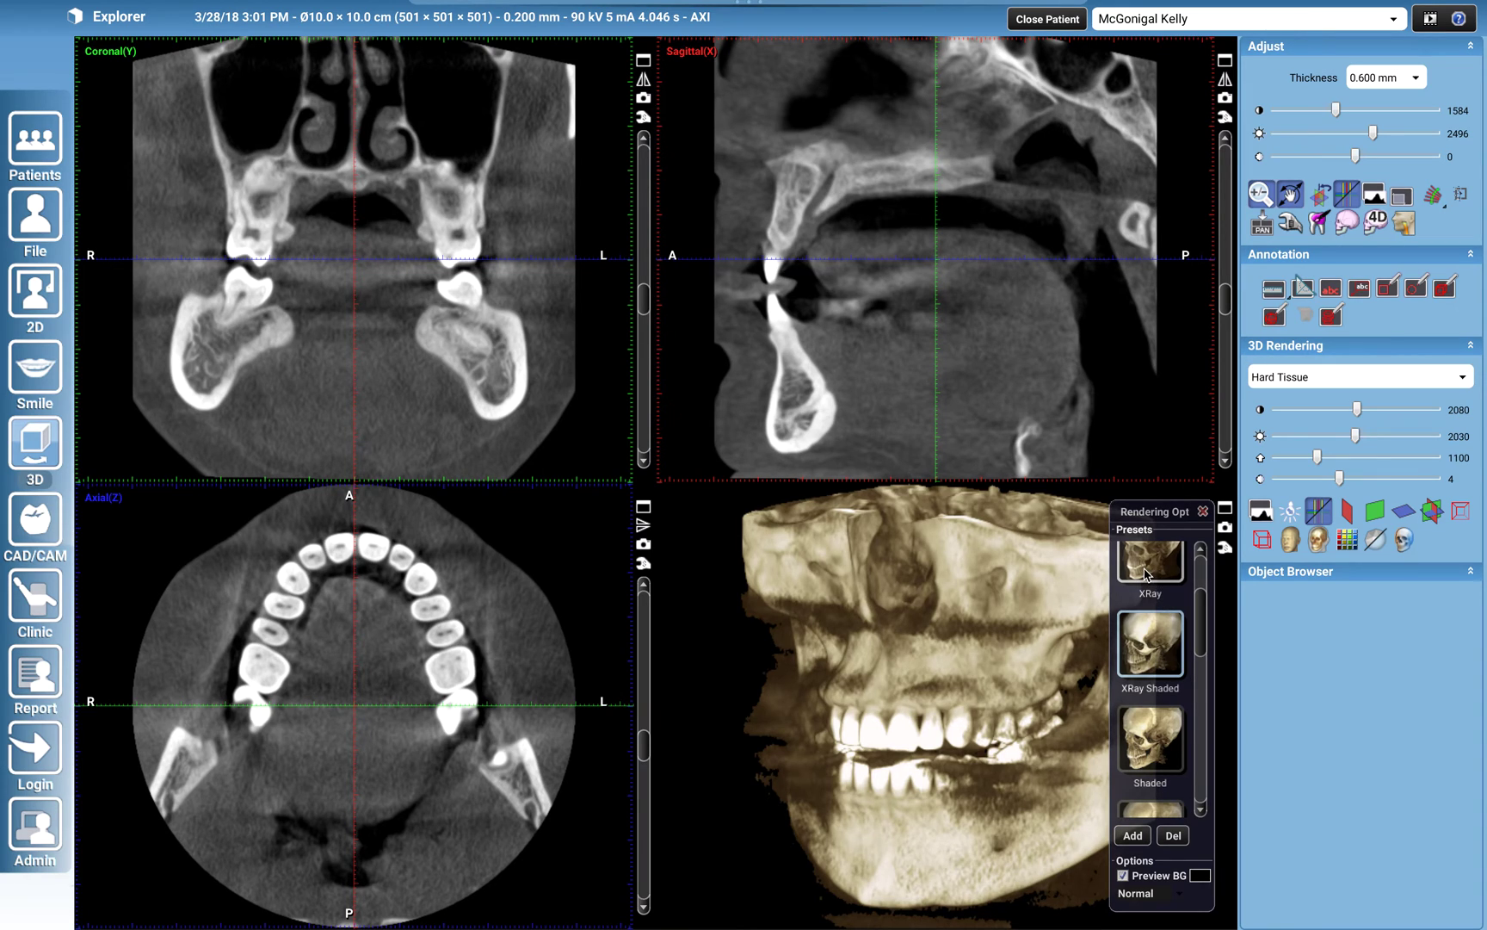
scroll(1135, 574, "up", 1)
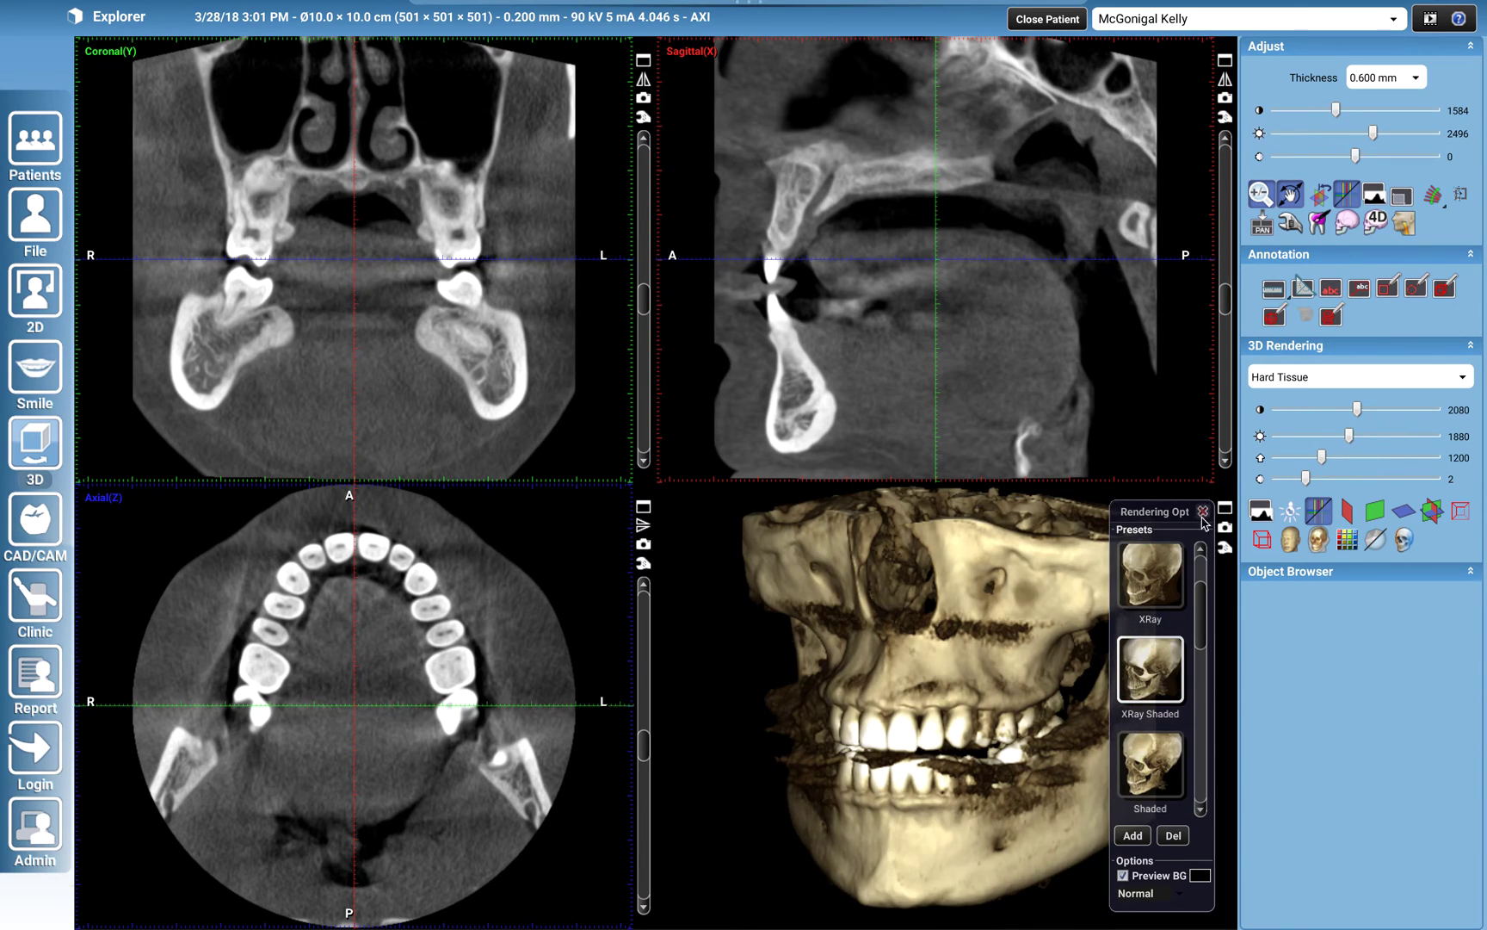
left_click(1160, 596)
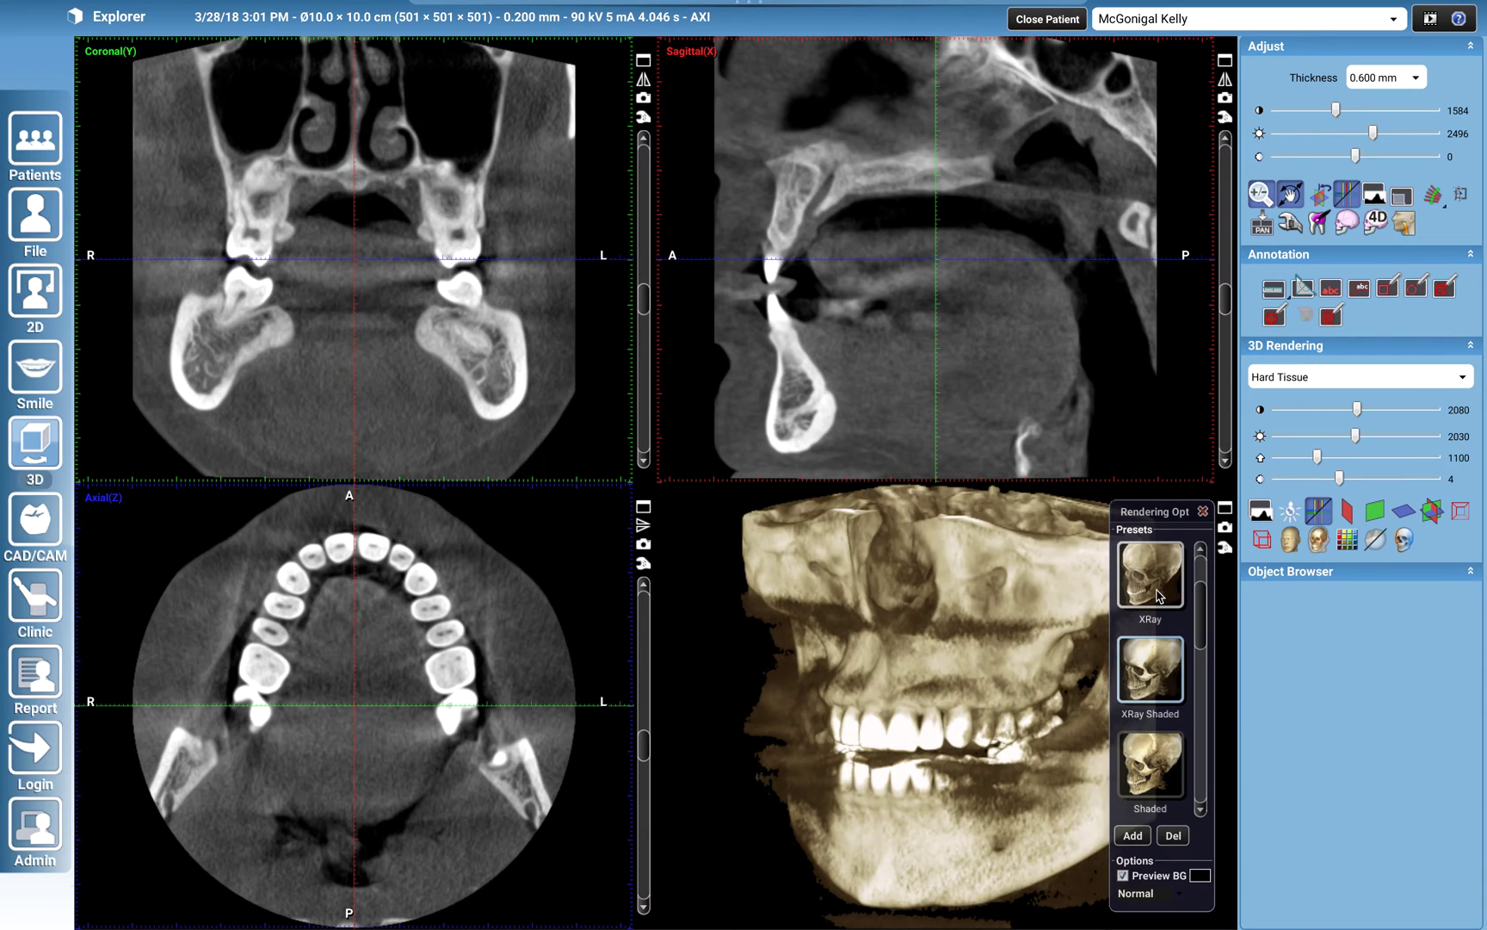
left_click(1204, 512)
Step: Raise the third 3D Rendering slider to 1402, then rotate the skull frontal and zoom in
left_click_drag(1316, 459, 1394, 471)
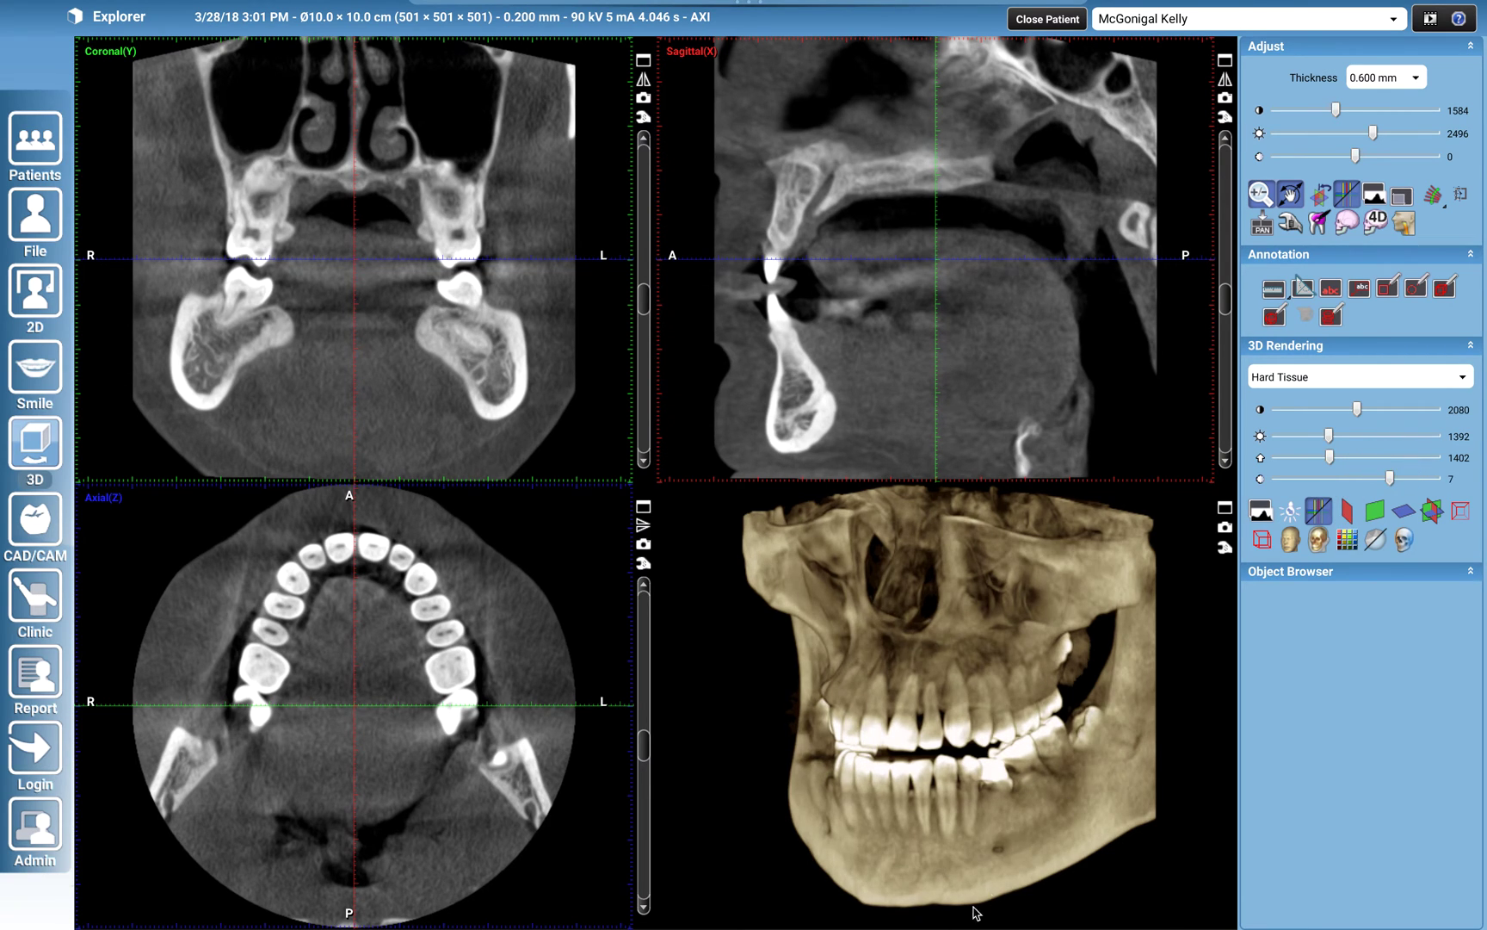
left_click_drag(920, 867, 1017, 811)
scroll(1017, 812, "up", 5)
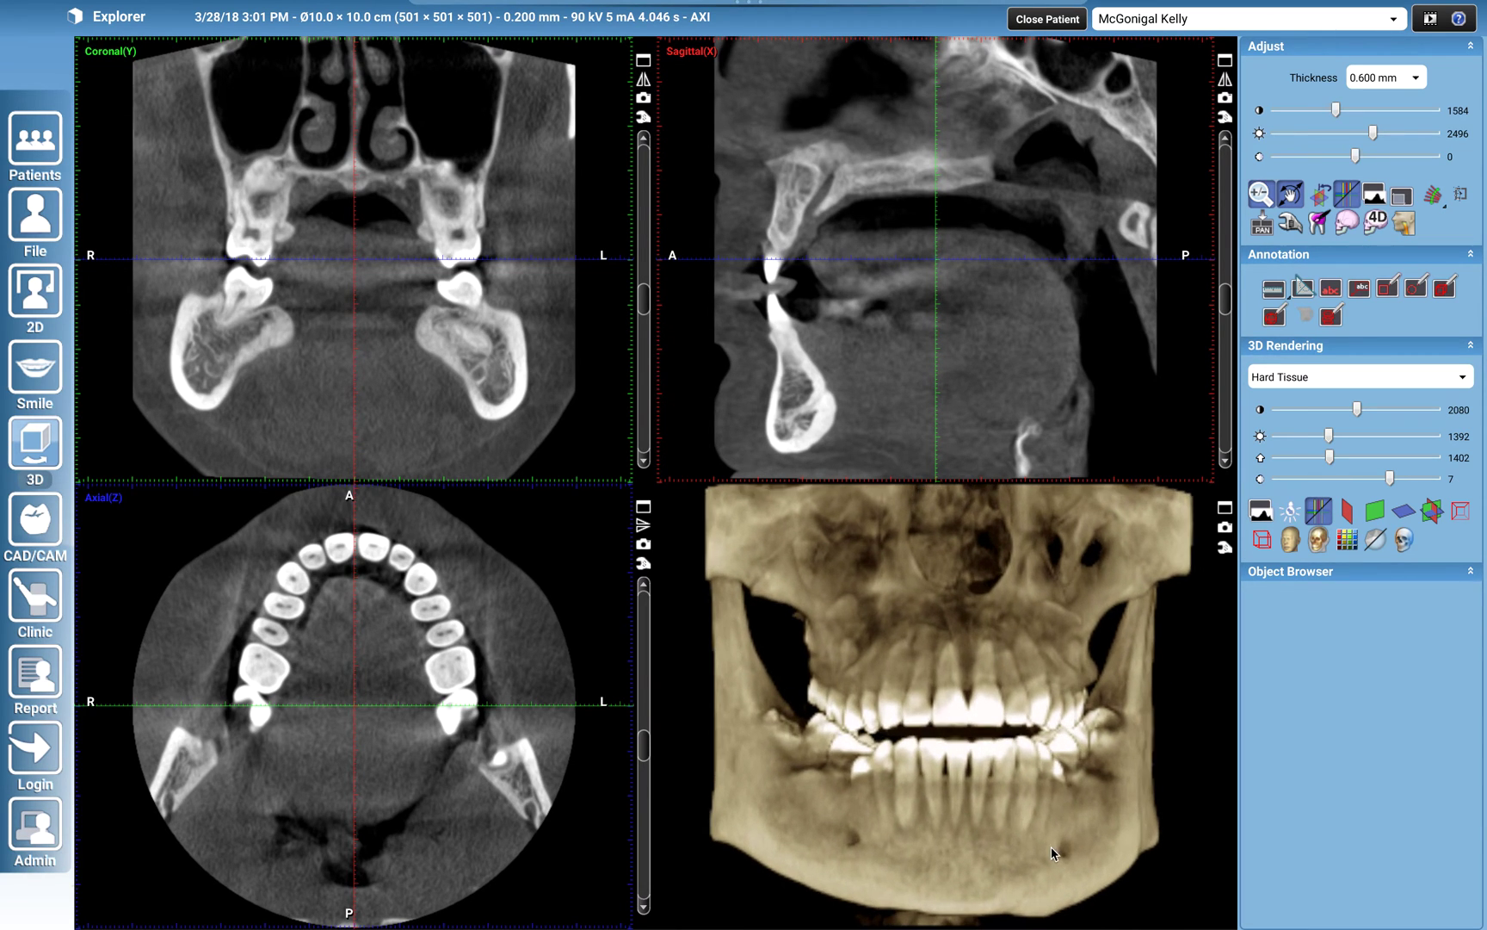
scroll(1050, 846, "up", 2)
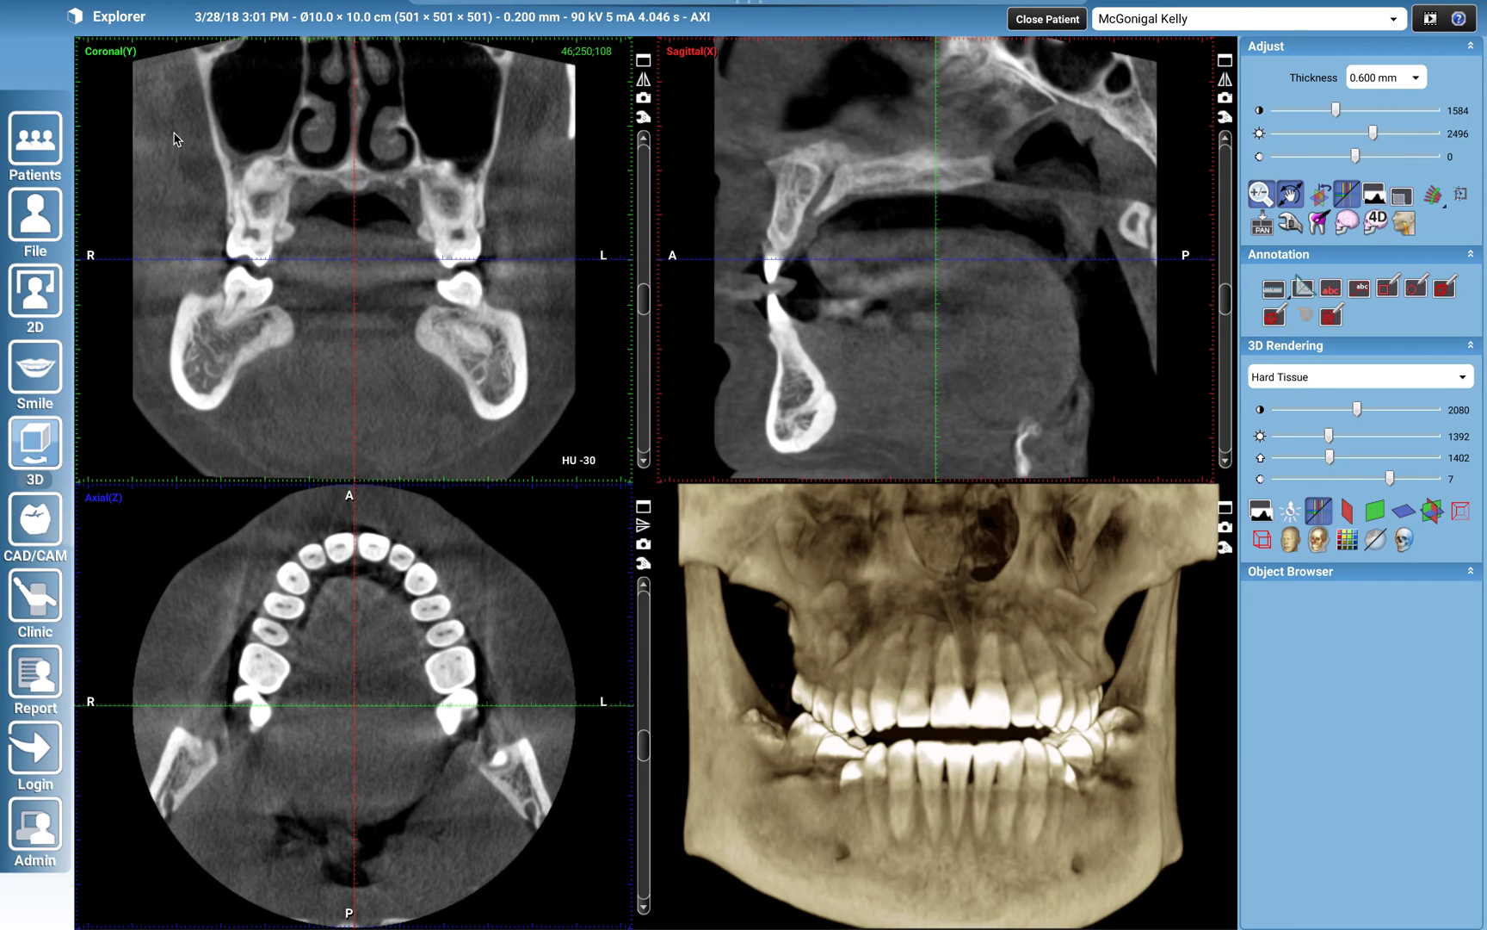
left_click(120, 19)
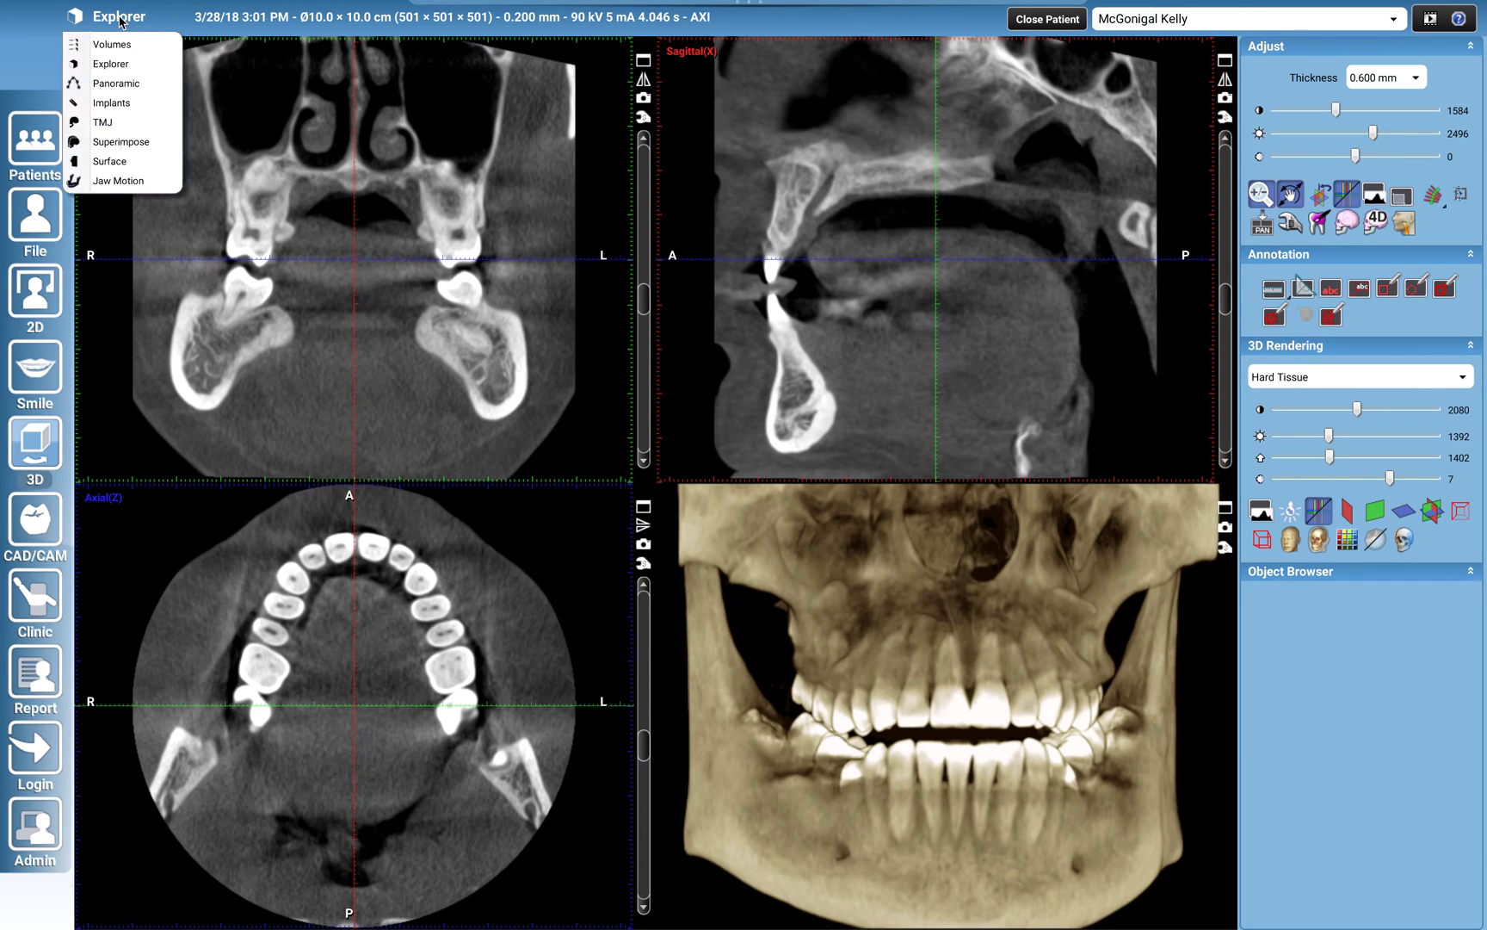
Step: Switch to Implants, auto-fit and autofocus the panoramic curve, and shift cross-sections to 109.6–129.6
left_click(120, 103)
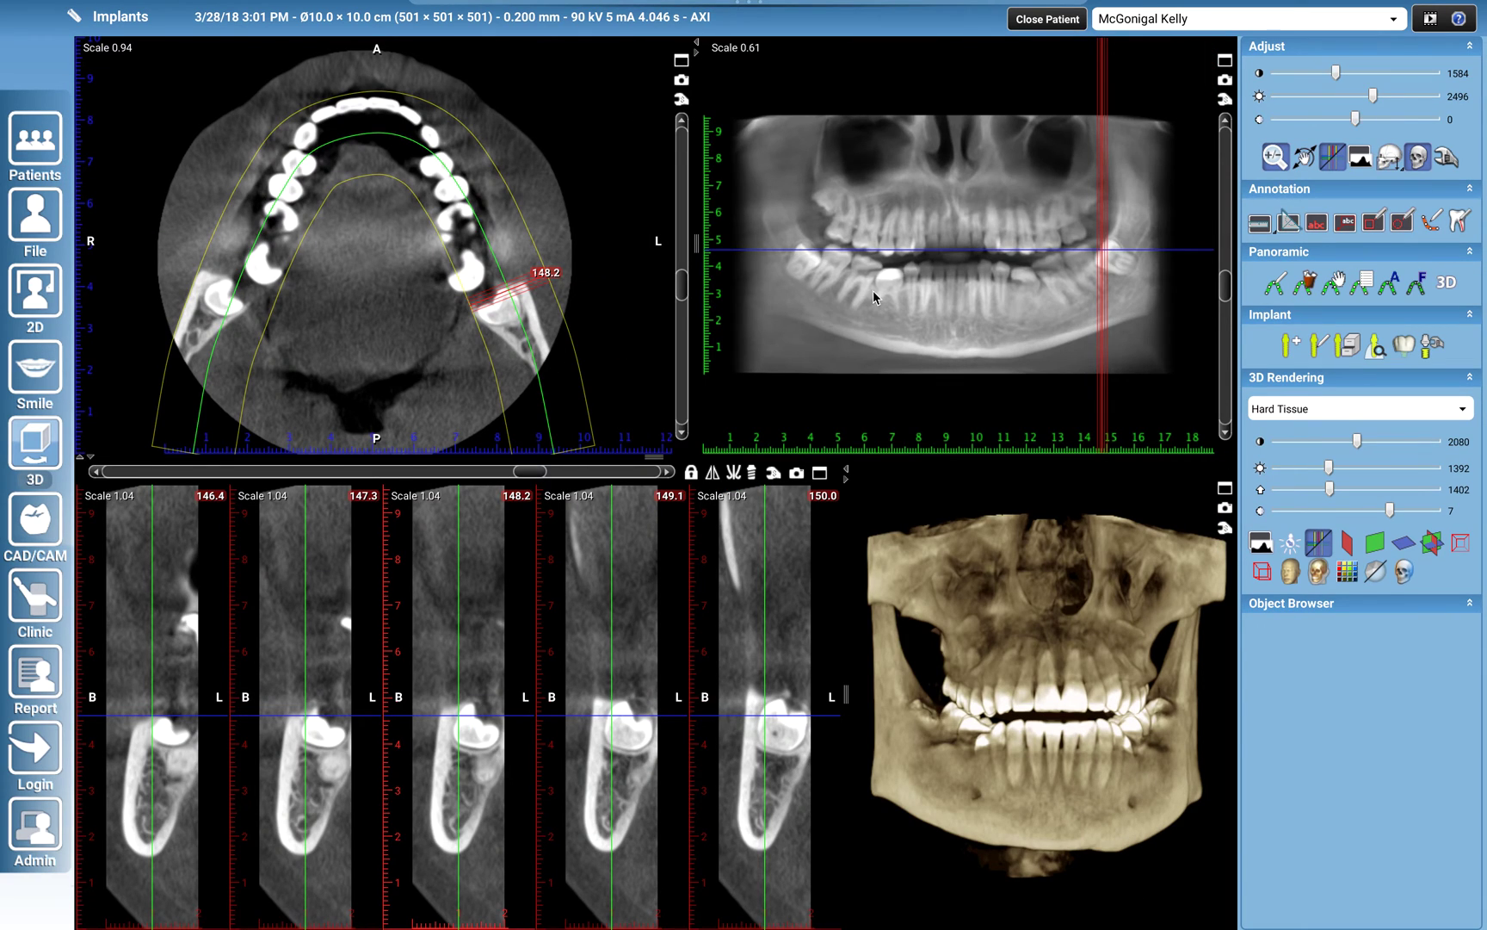
left_click(1391, 289)
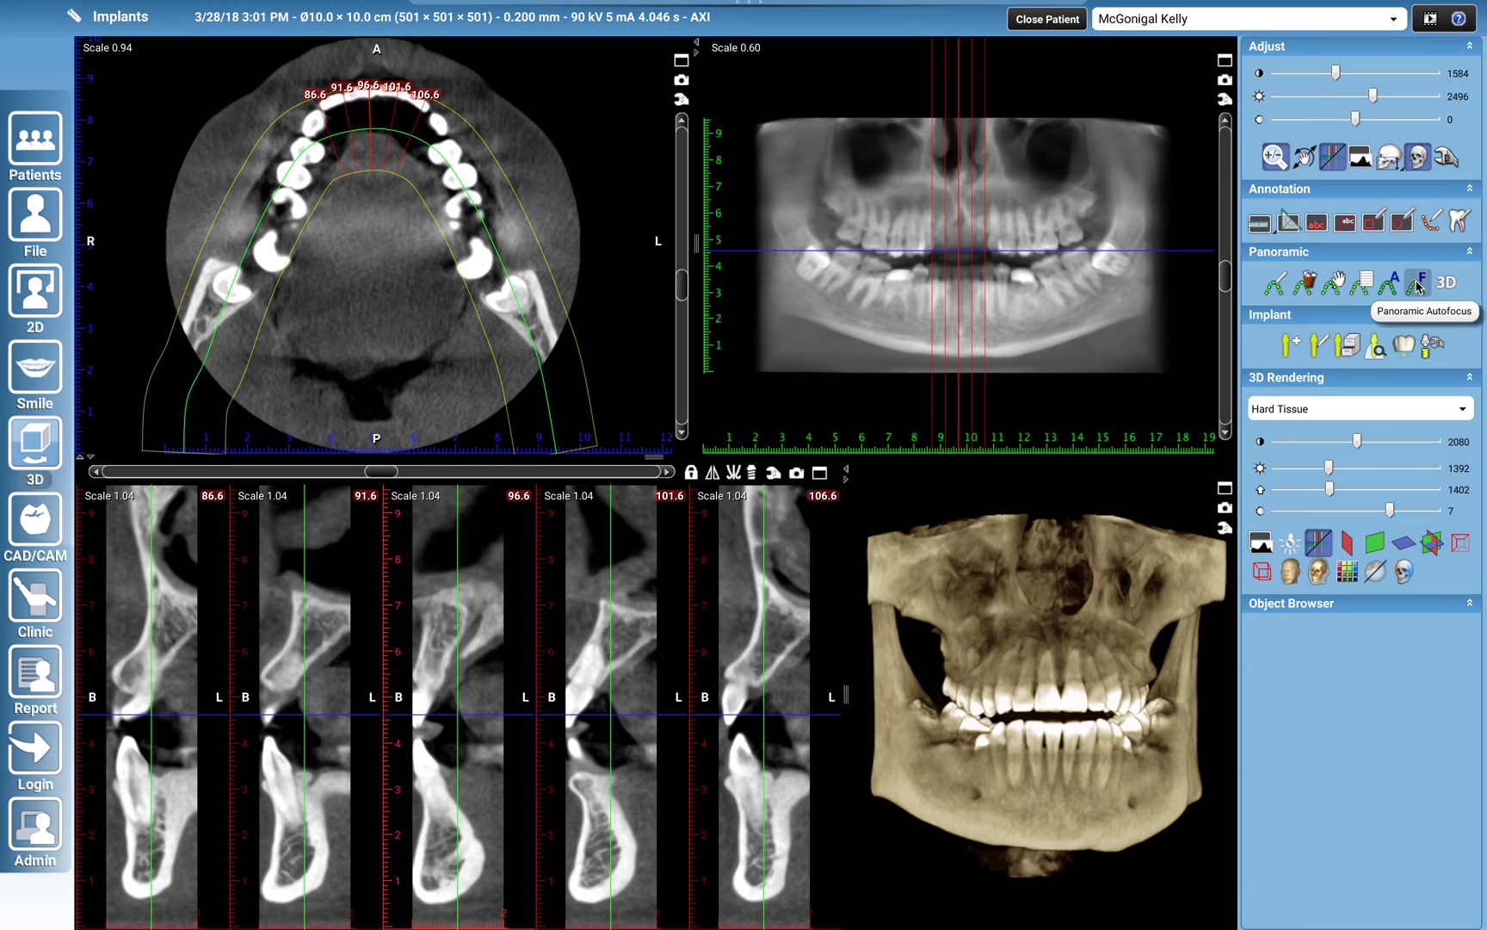
left_click(1419, 287)
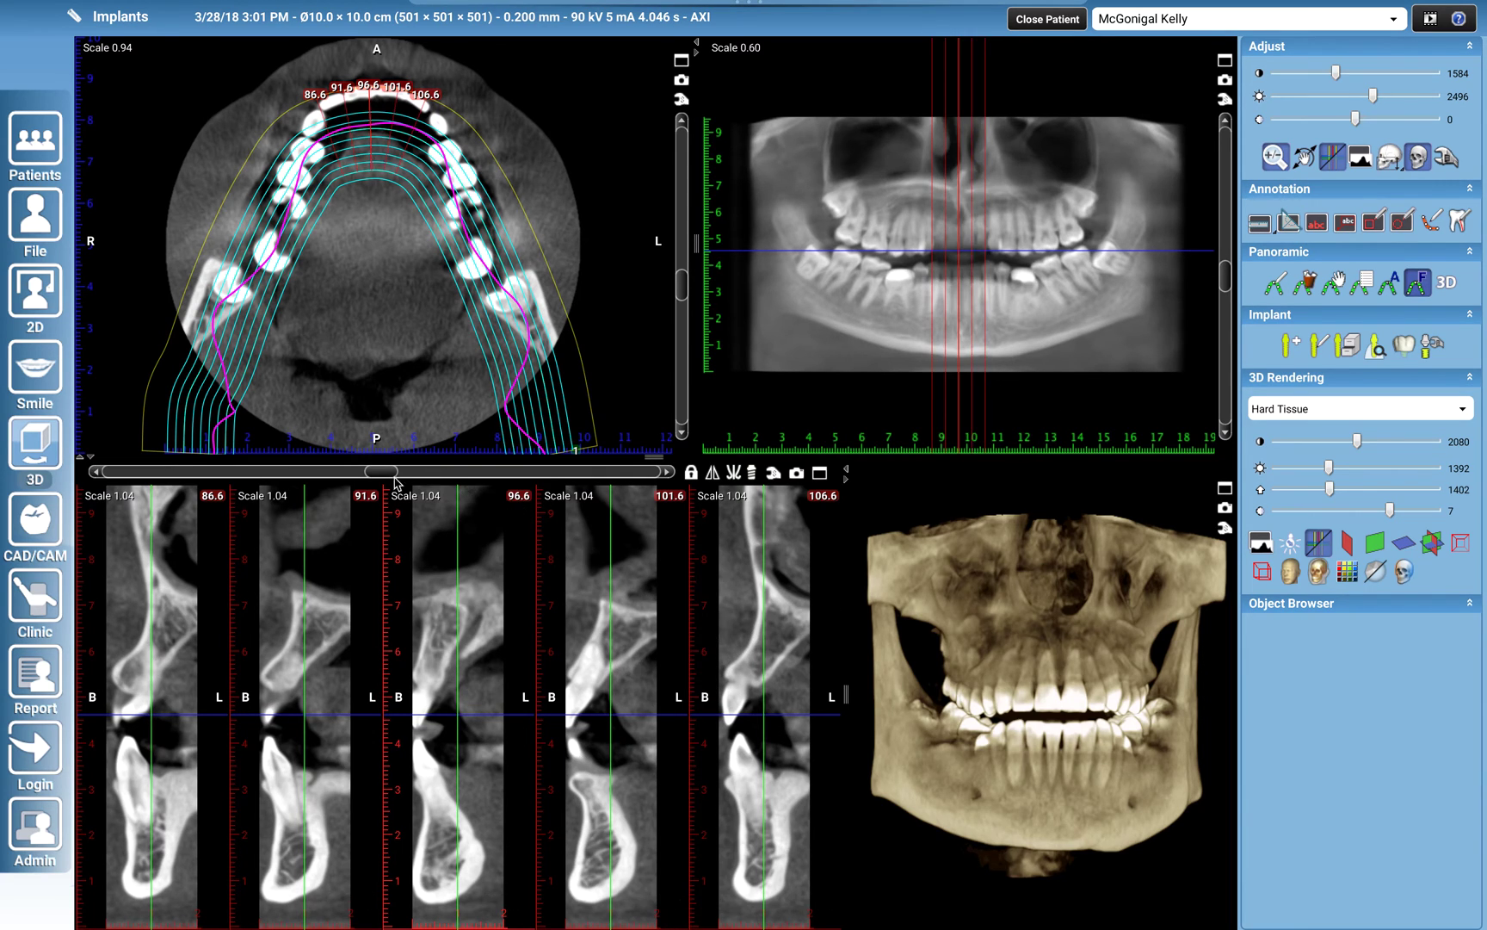
left_click_drag(382, 479, 447, 495)
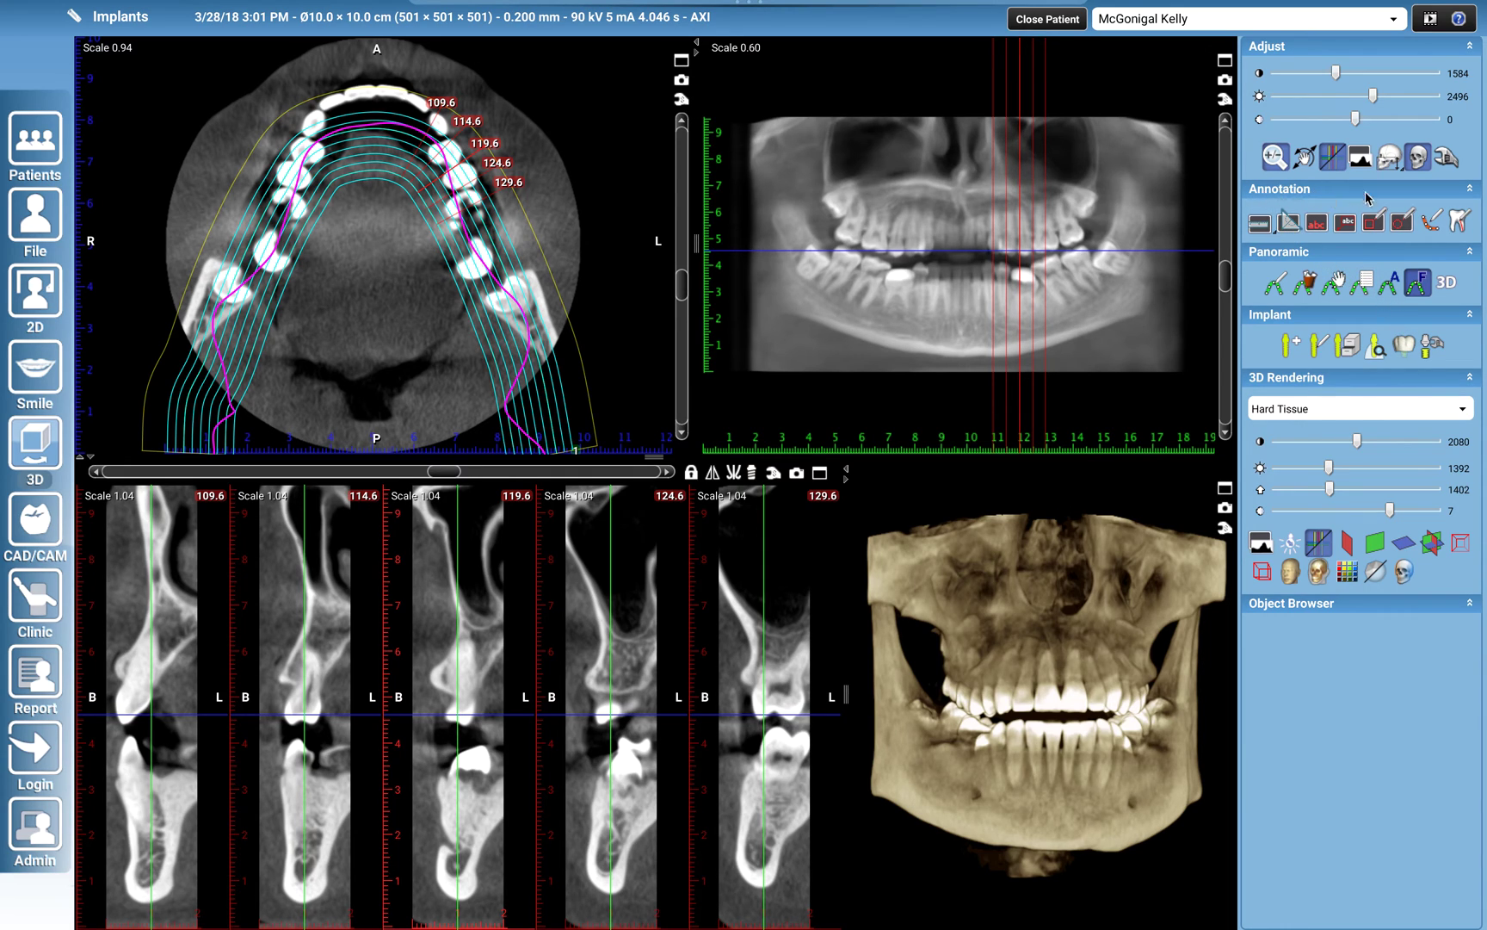
Step: Start the nerve trace with canal points in the first cross-sections, through the 124.6 slice
left_click(1430, 224)
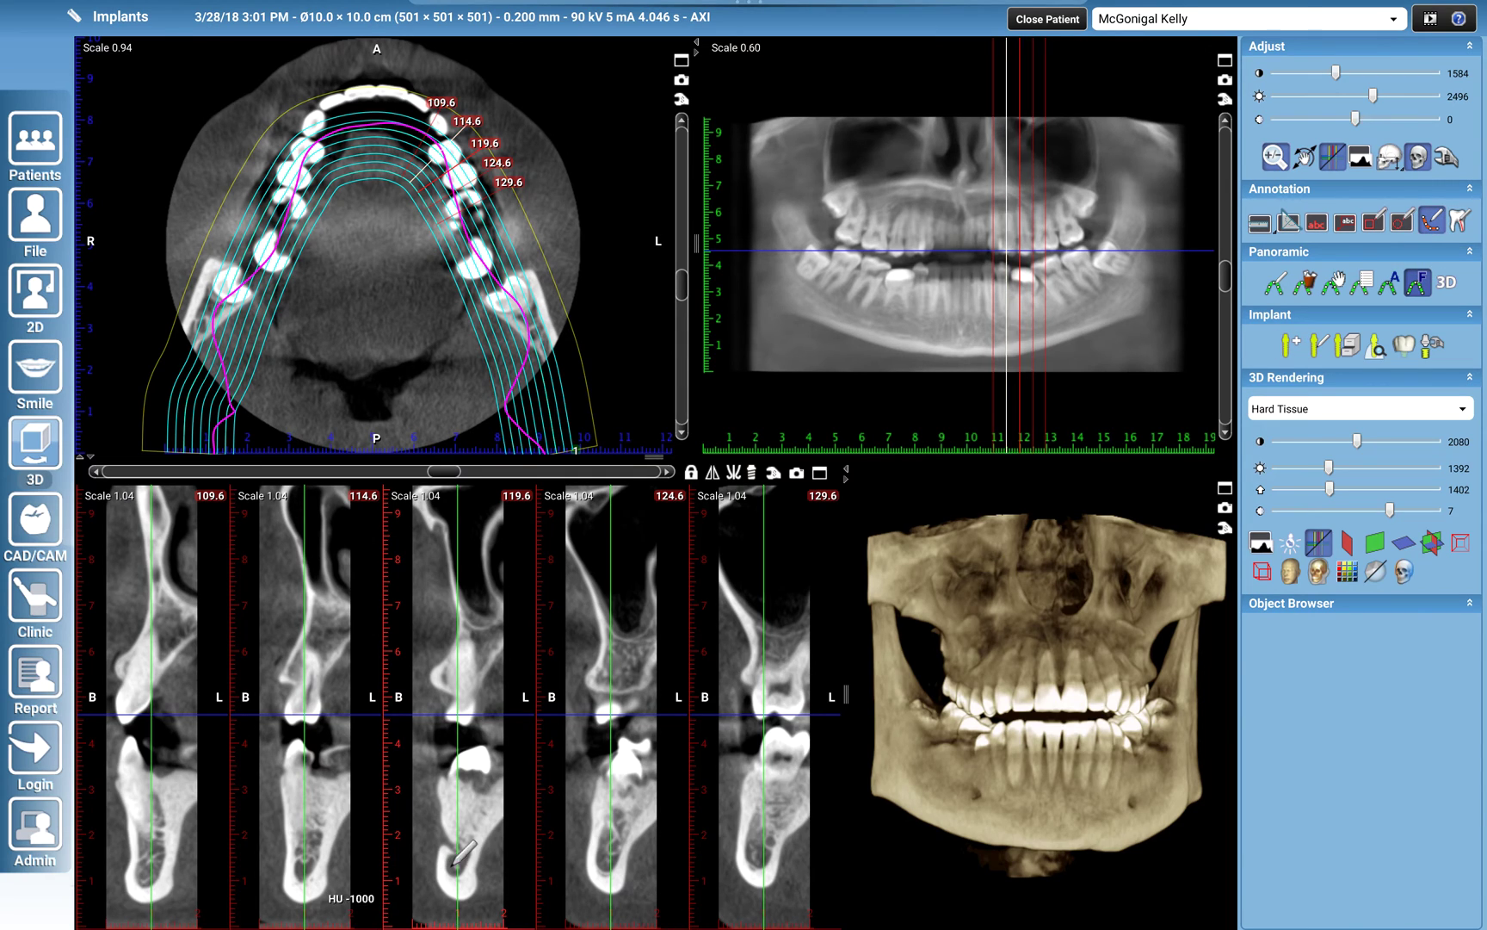
left_click(437, 826)
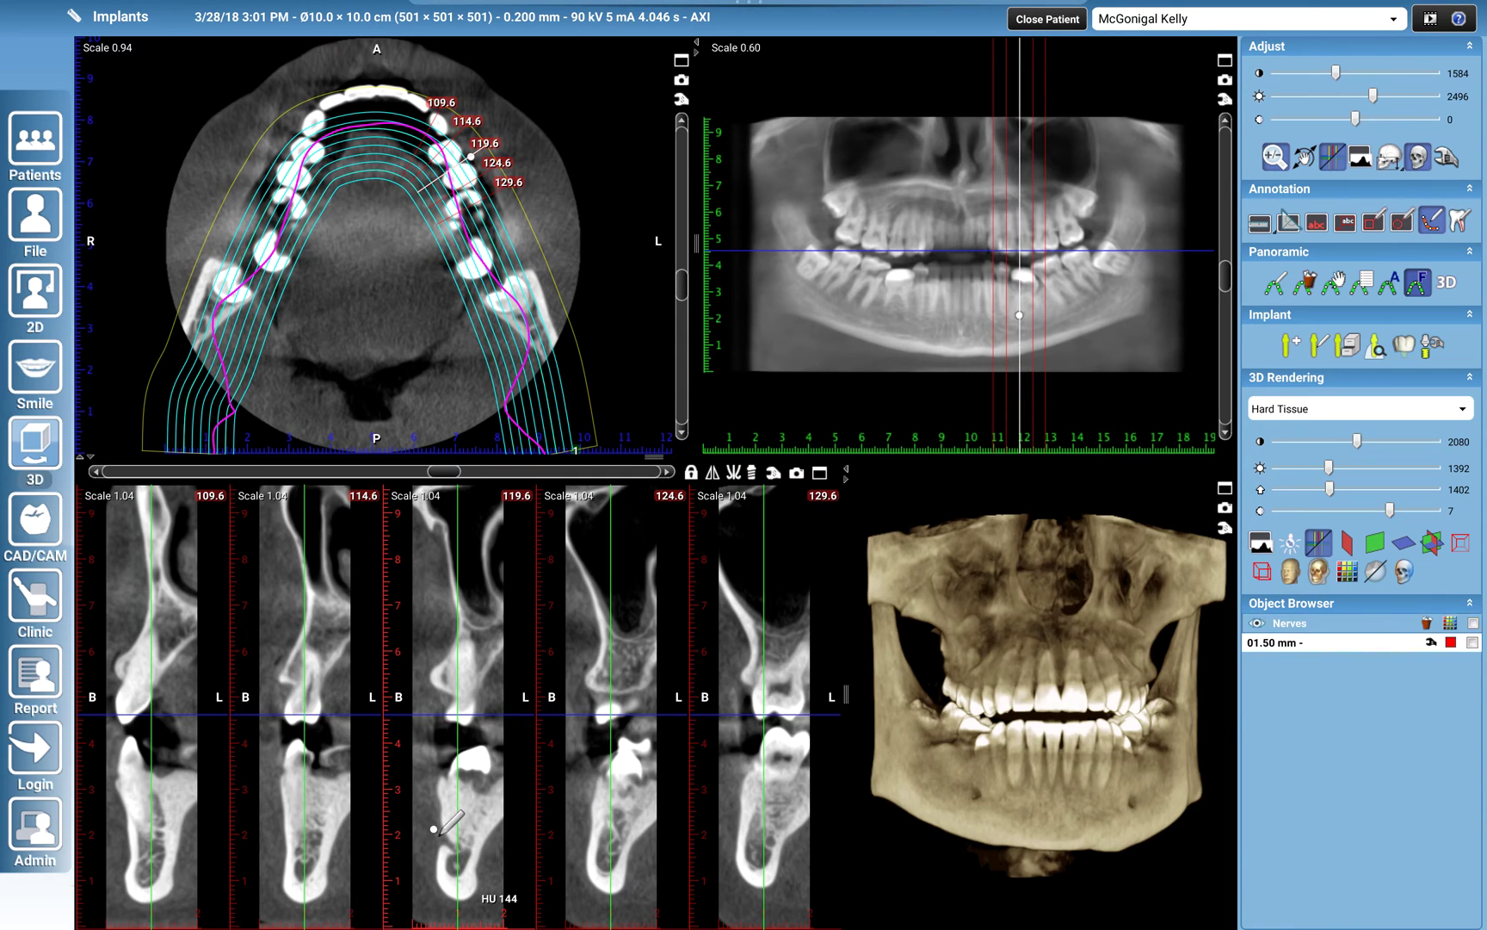
left_click(450, 846)
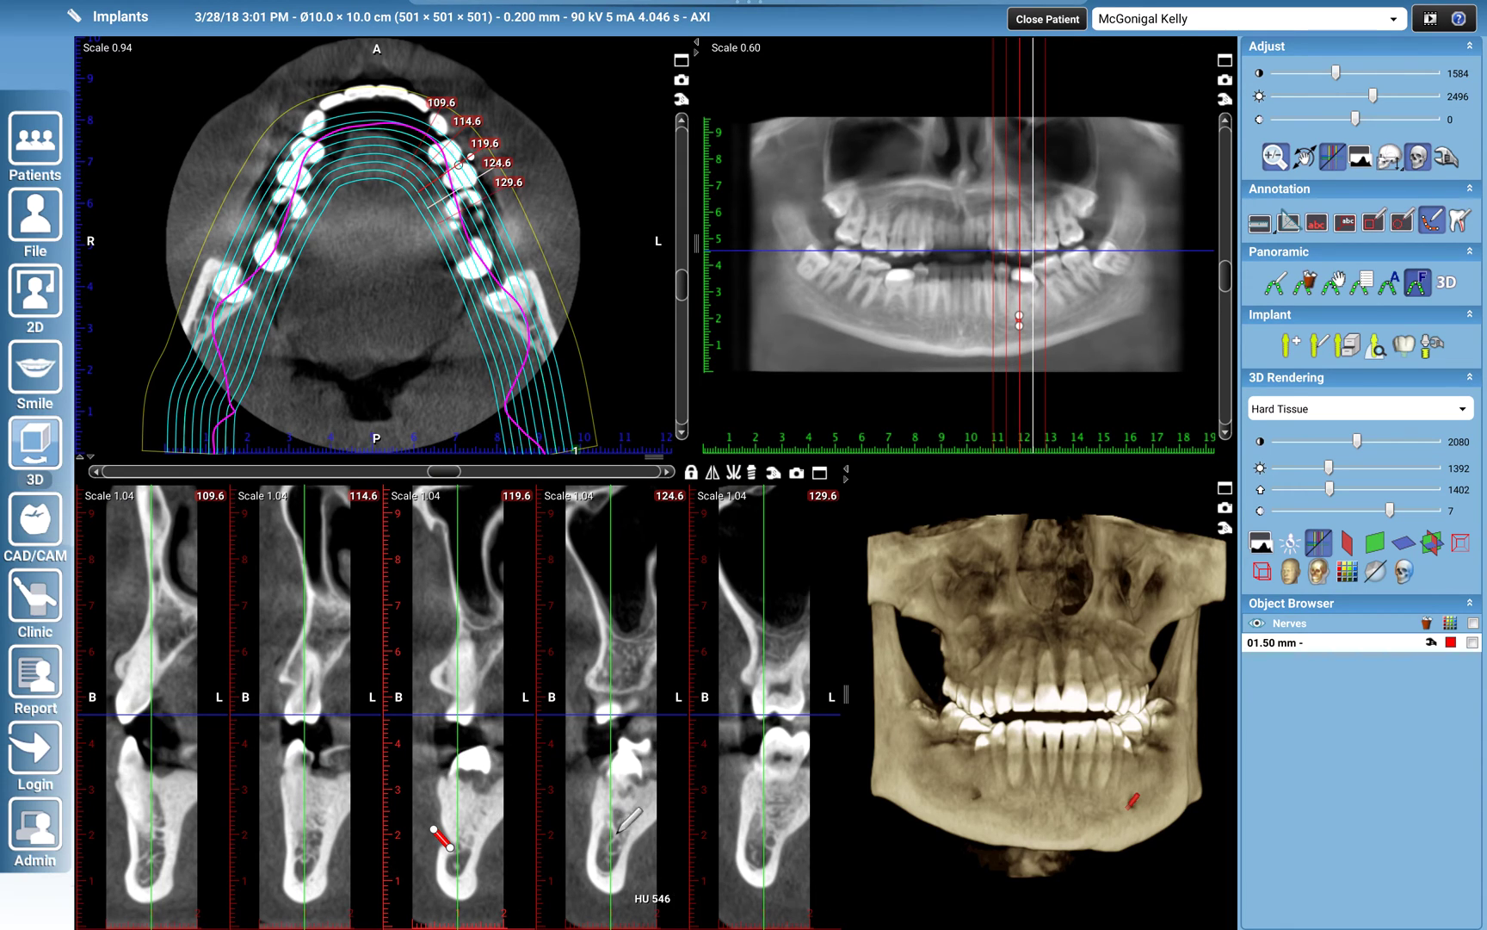
scroll(615, 842, "up", 5)
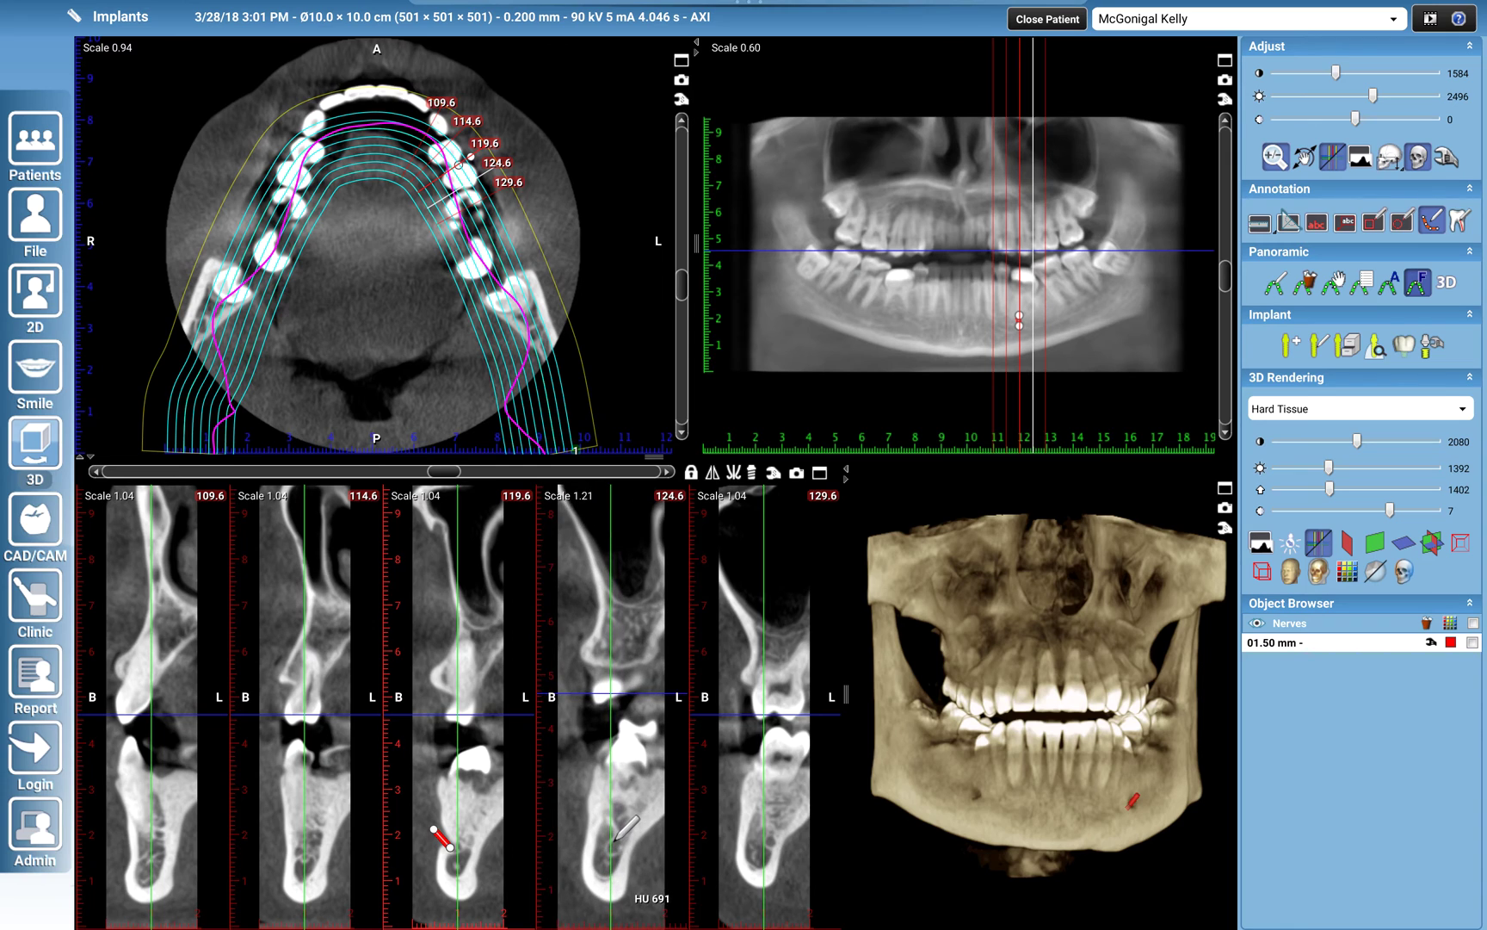
scroll(616, 836, "up", 2)
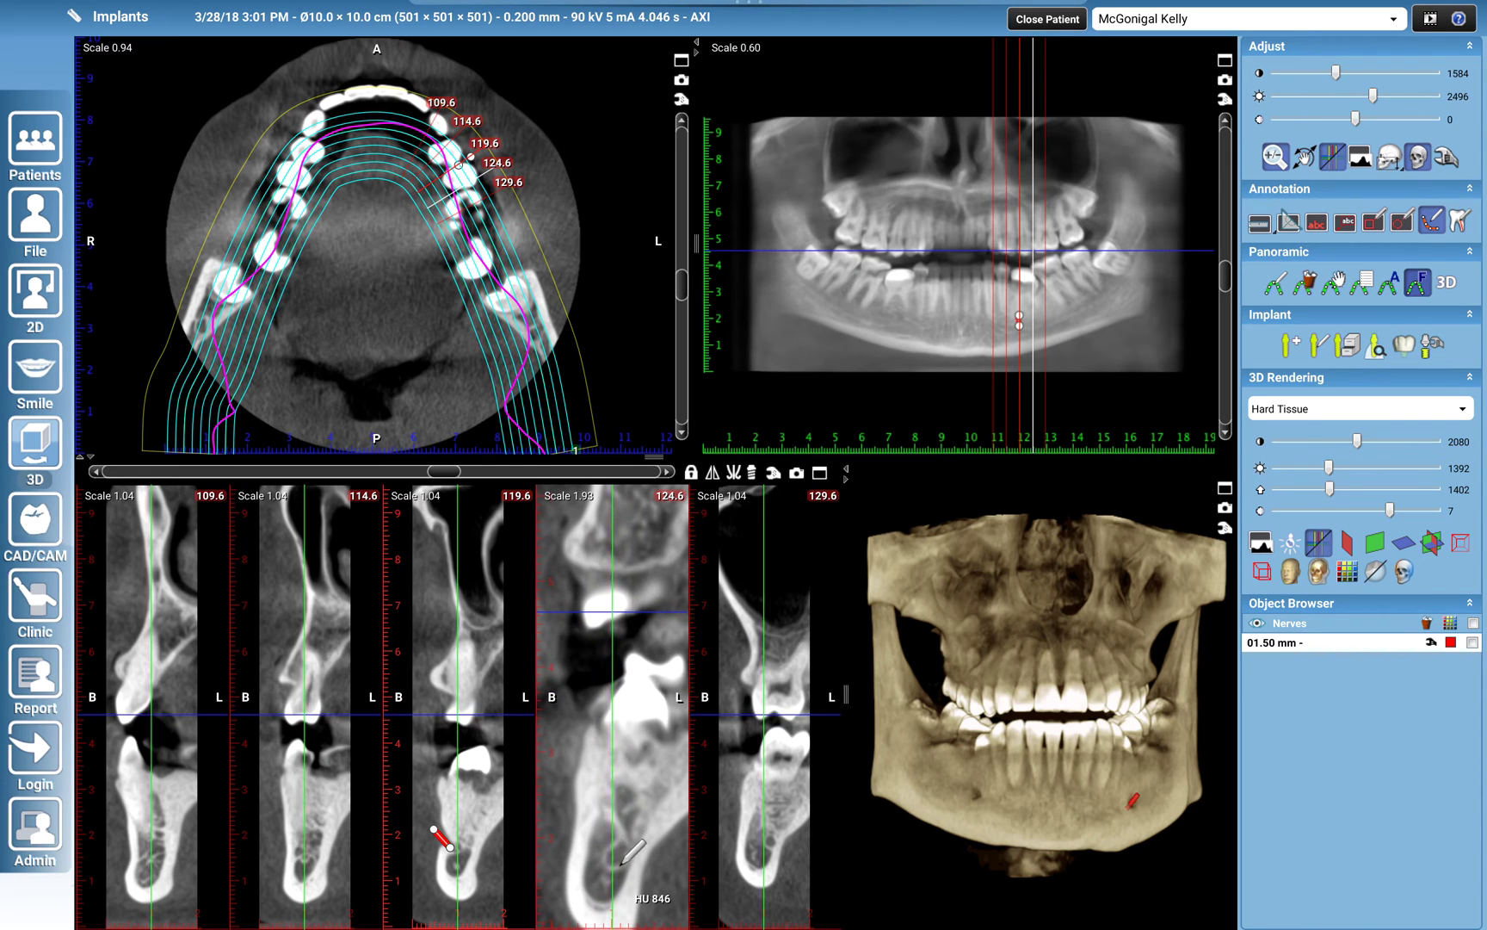
left_click(614, 856)
Step: Advance the cross-sections and place nerve points in the 136.4, 141.4 and 144.8 slices
scroll(783, 850, "up", 4)
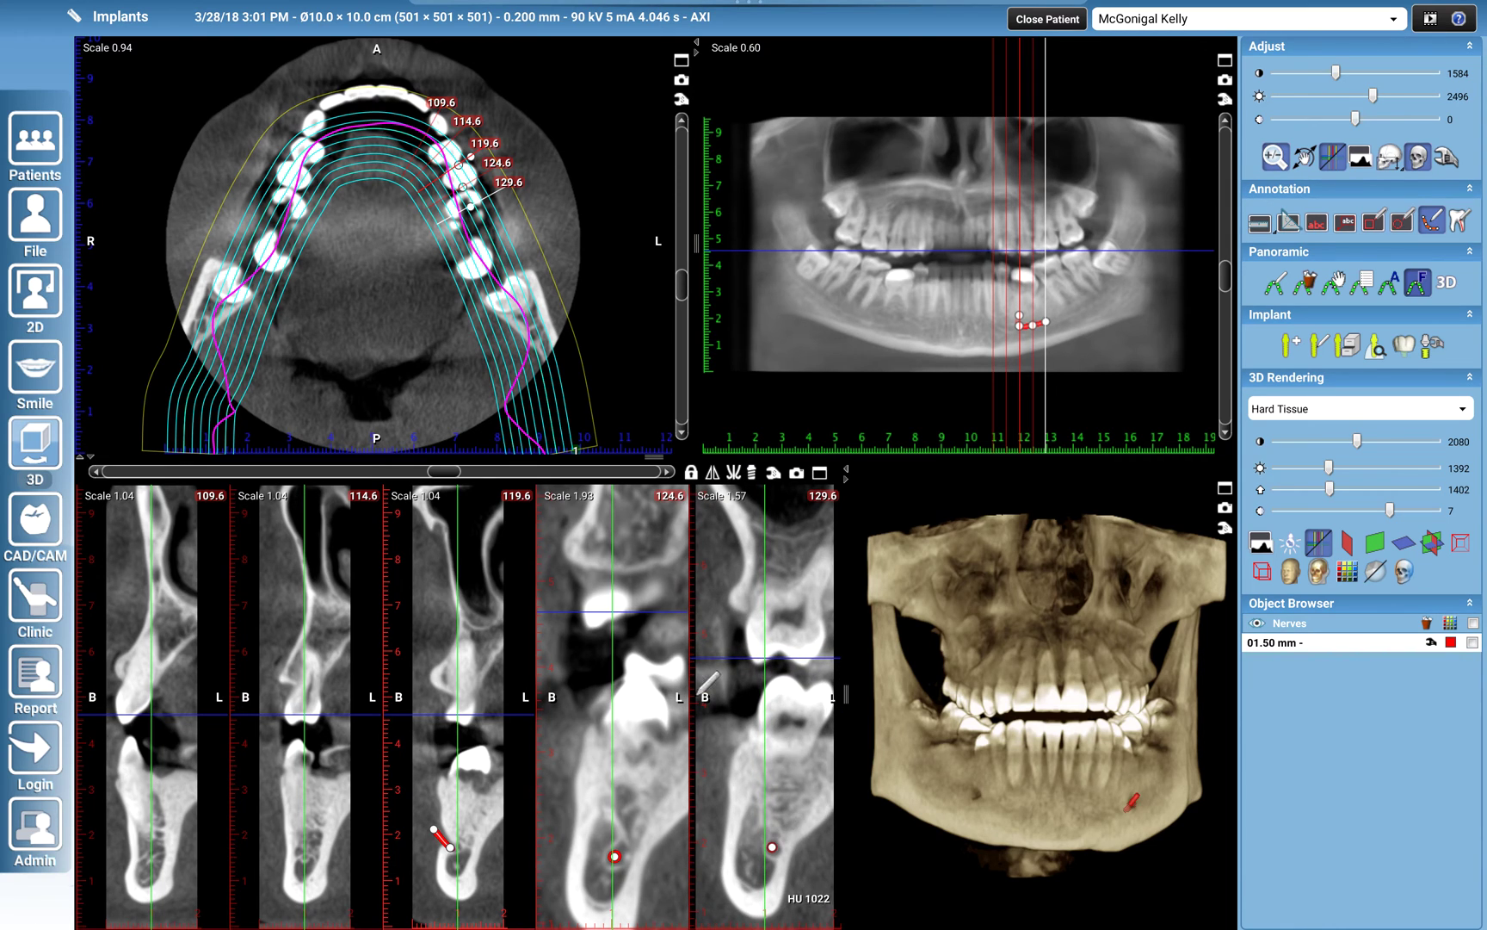
left_click_drag(442, 474, 510, 456)
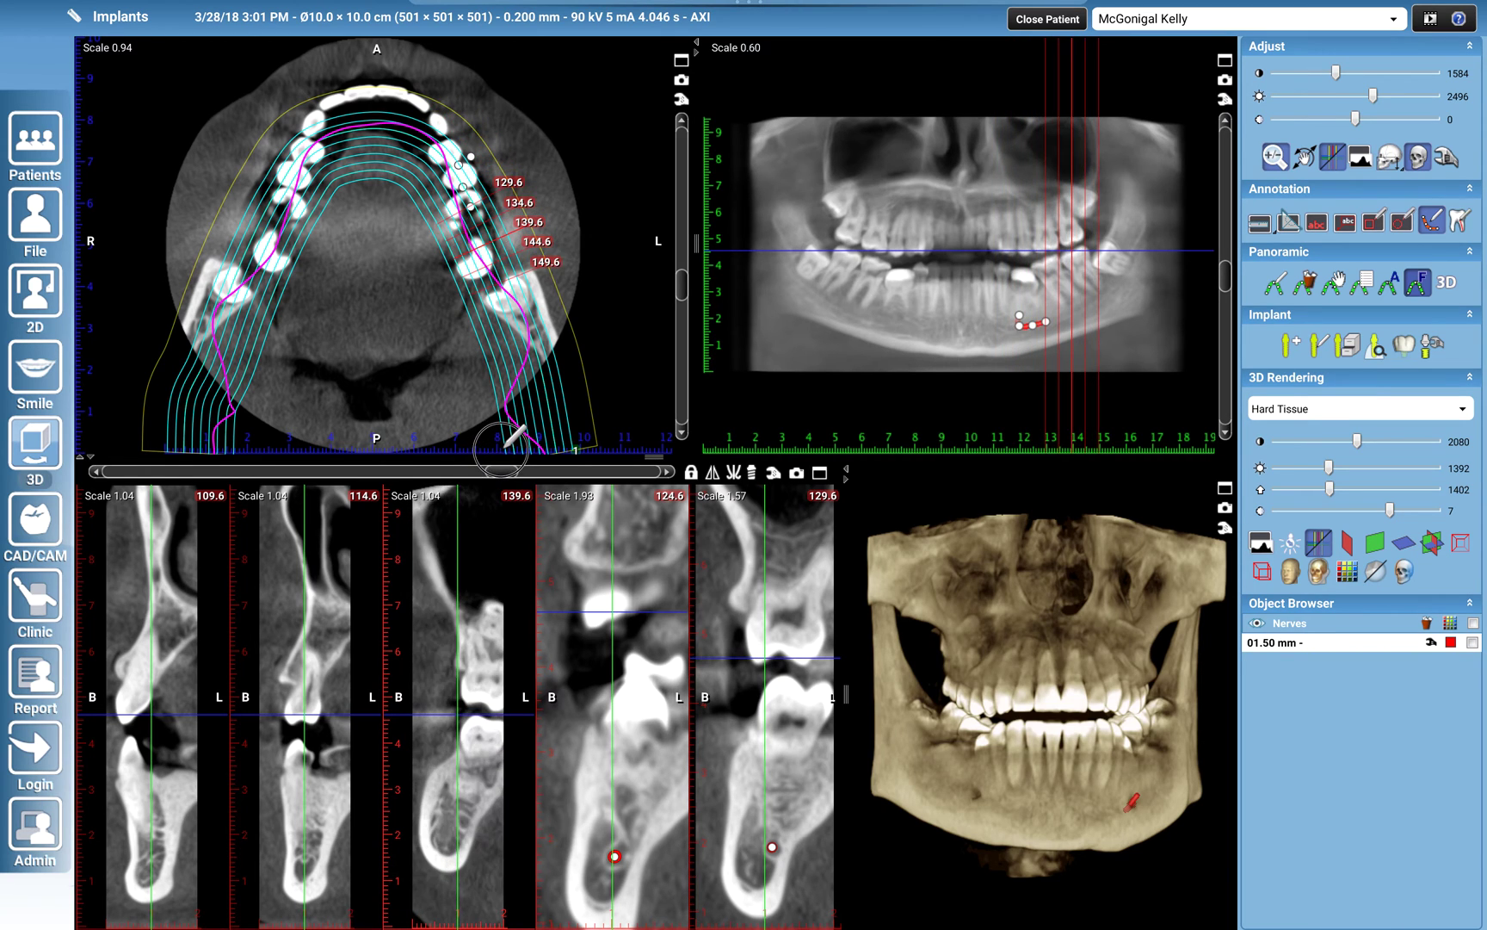
scroll(318, 818, "up", 3)
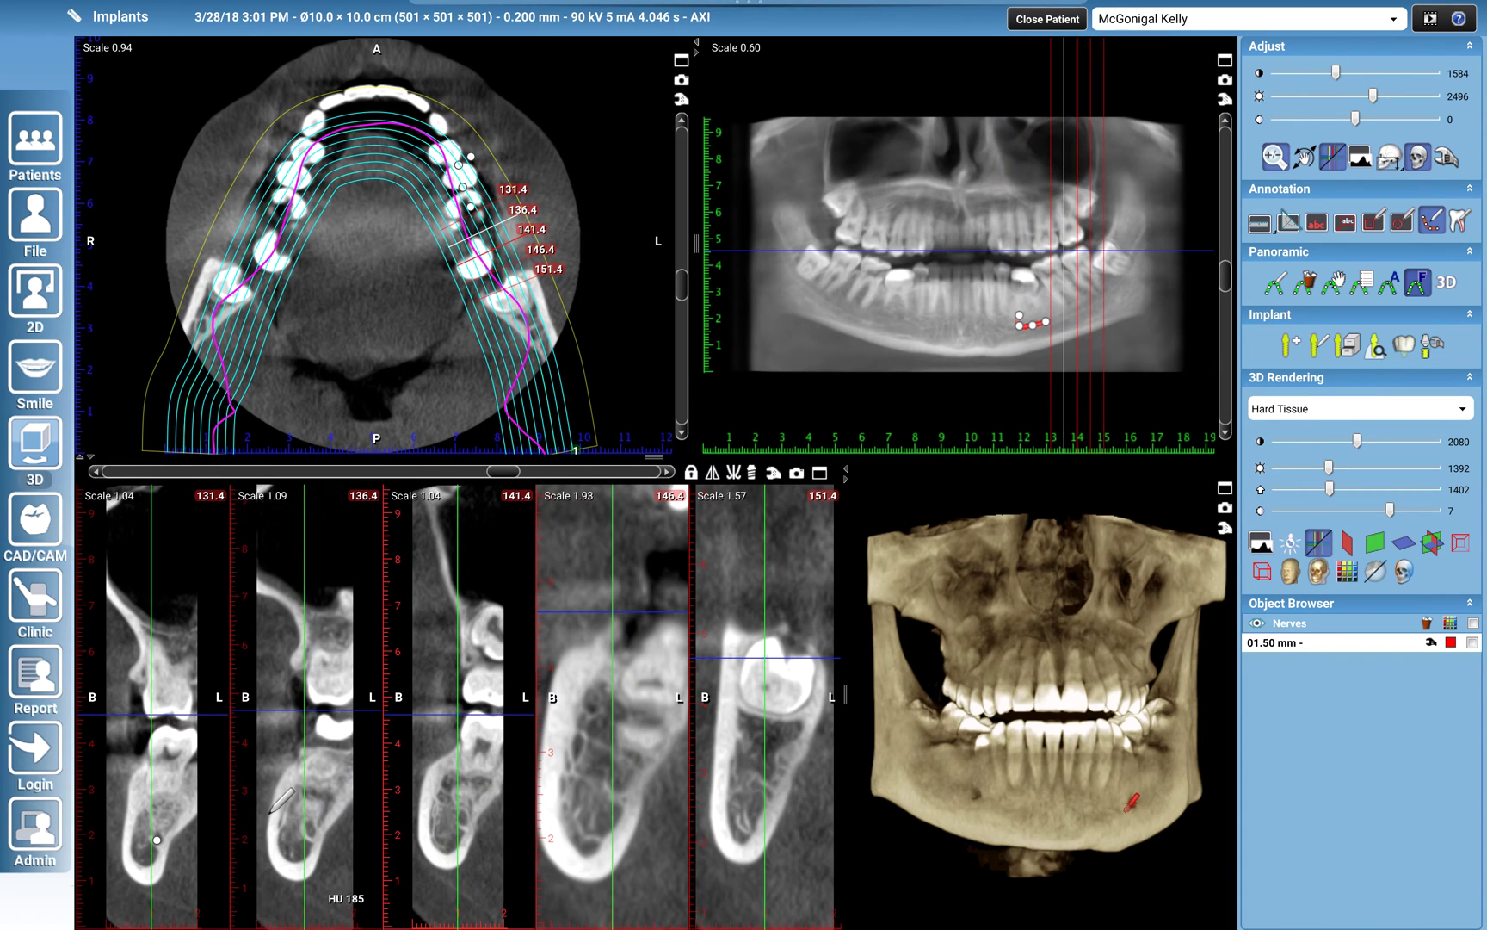
left_click(311, 836)
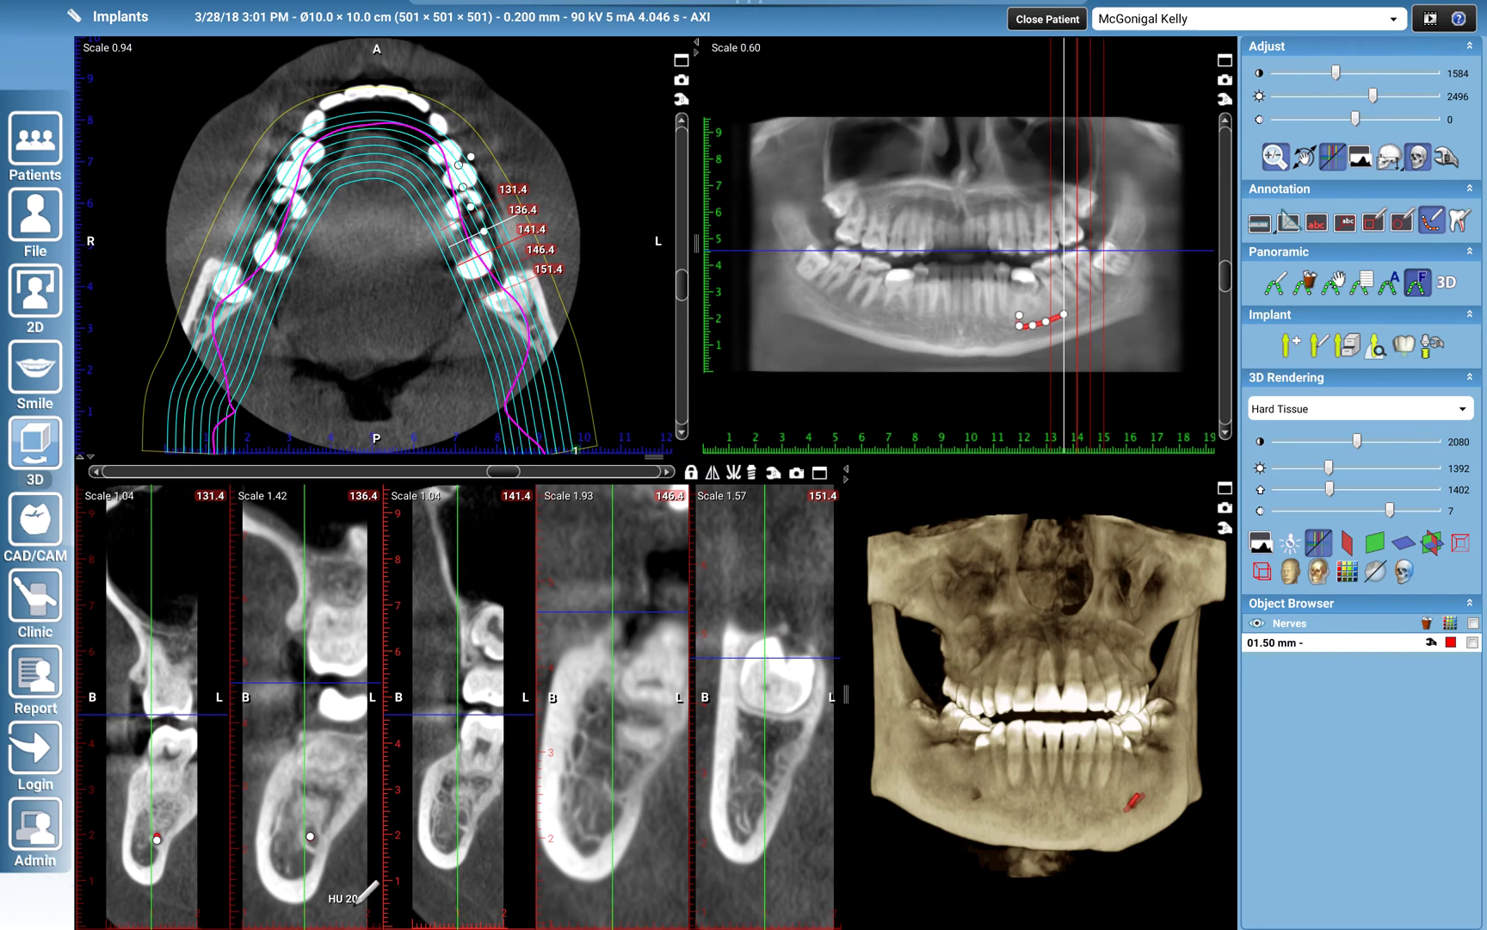
left_click(462, 818)
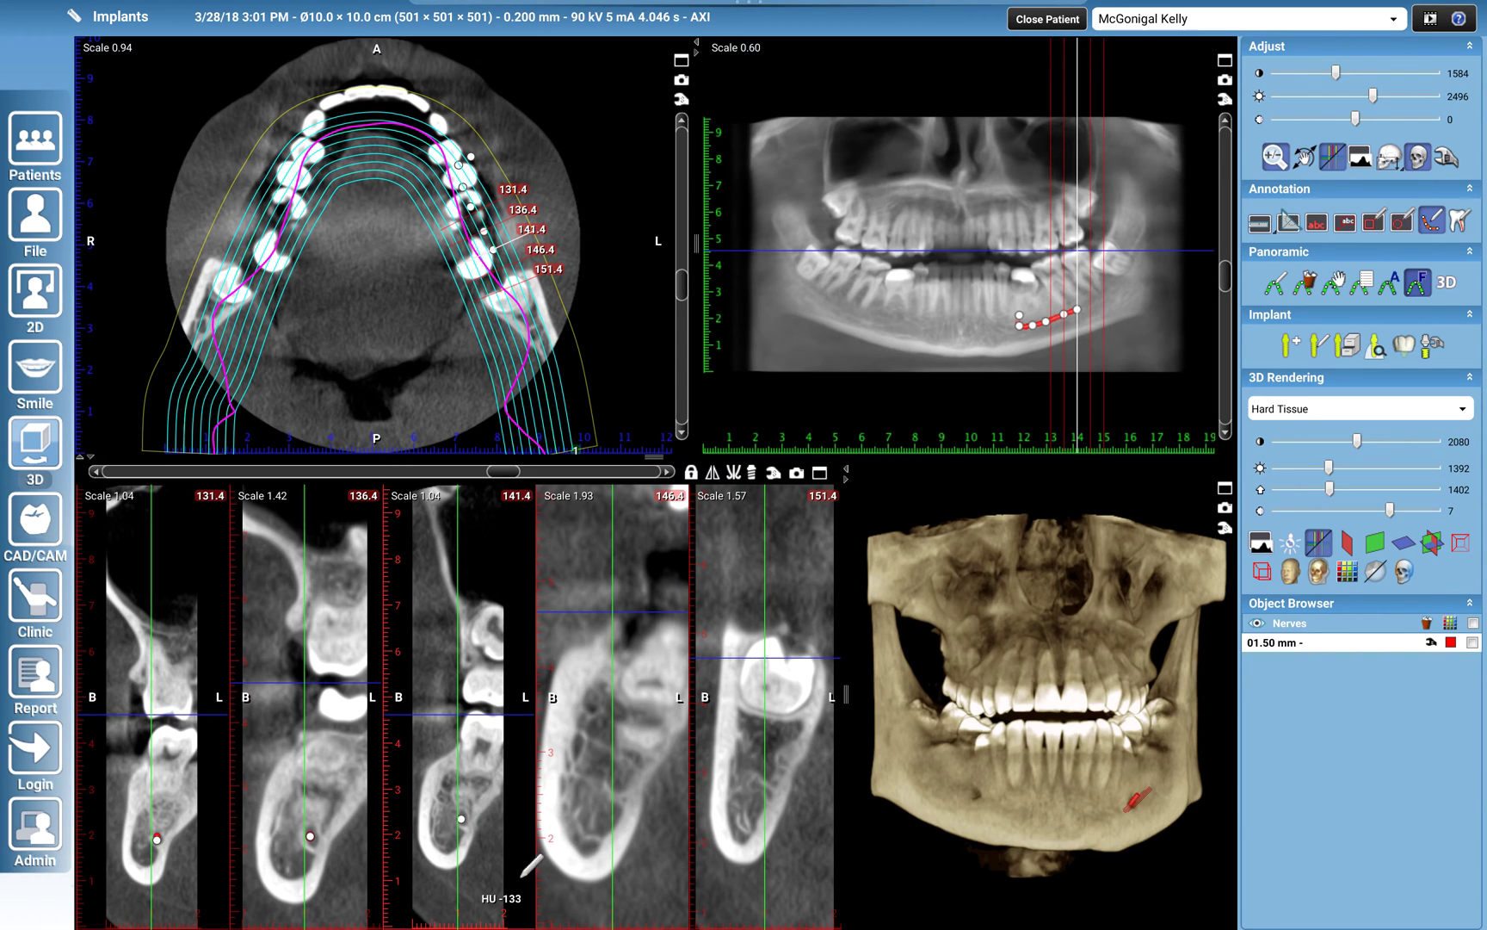
scroll(550, 856, "up", 3)
scroll(551, 856, "down", 4)
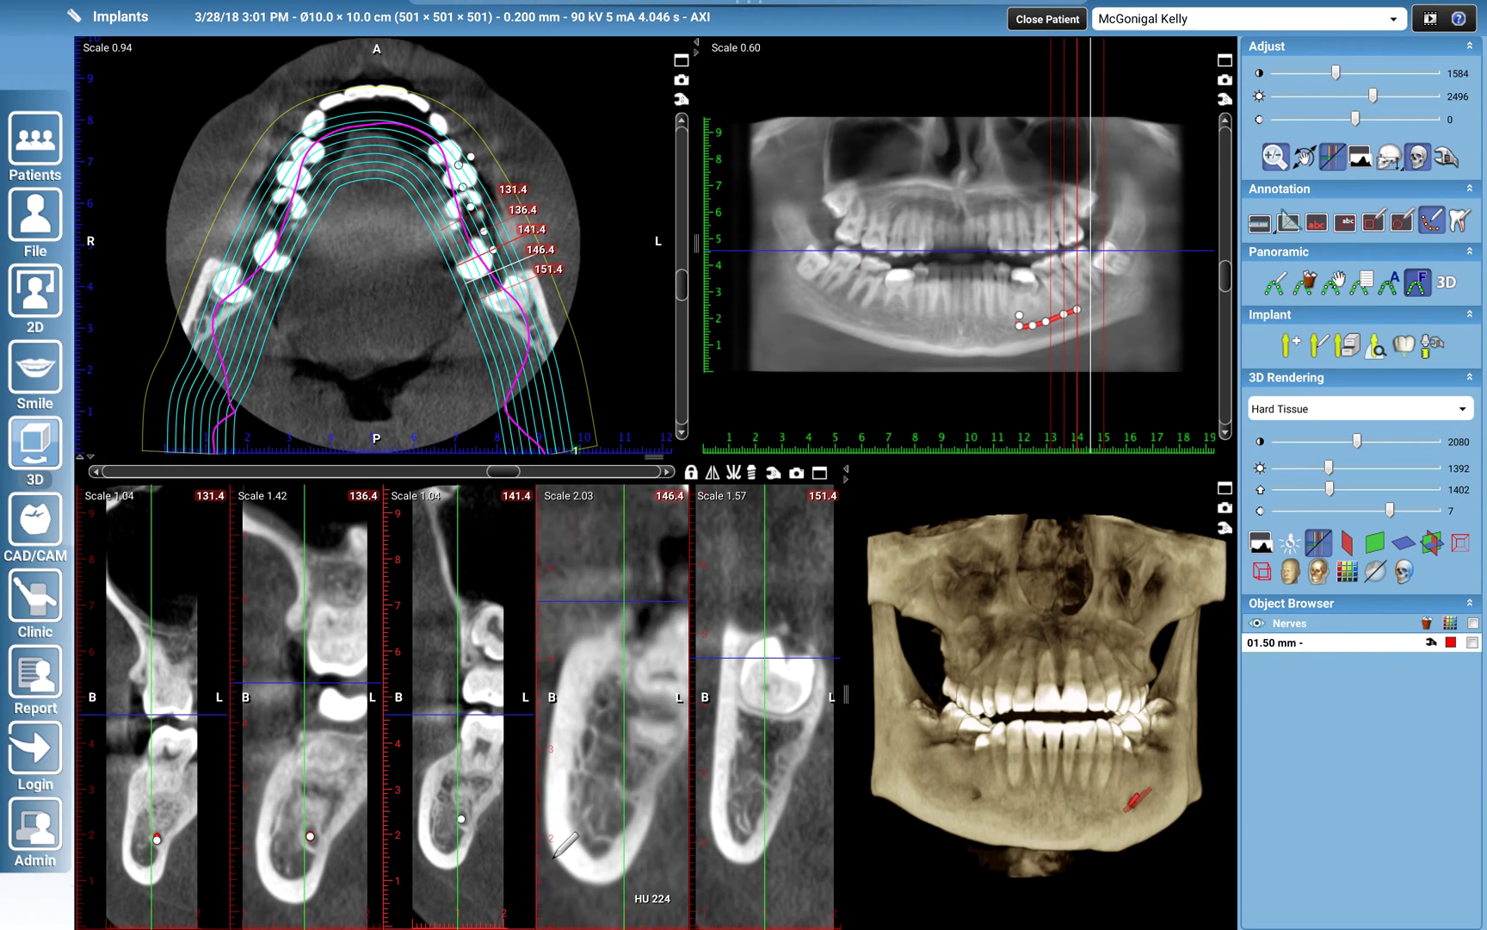
left_click_drag(495, 472, 506, 480)
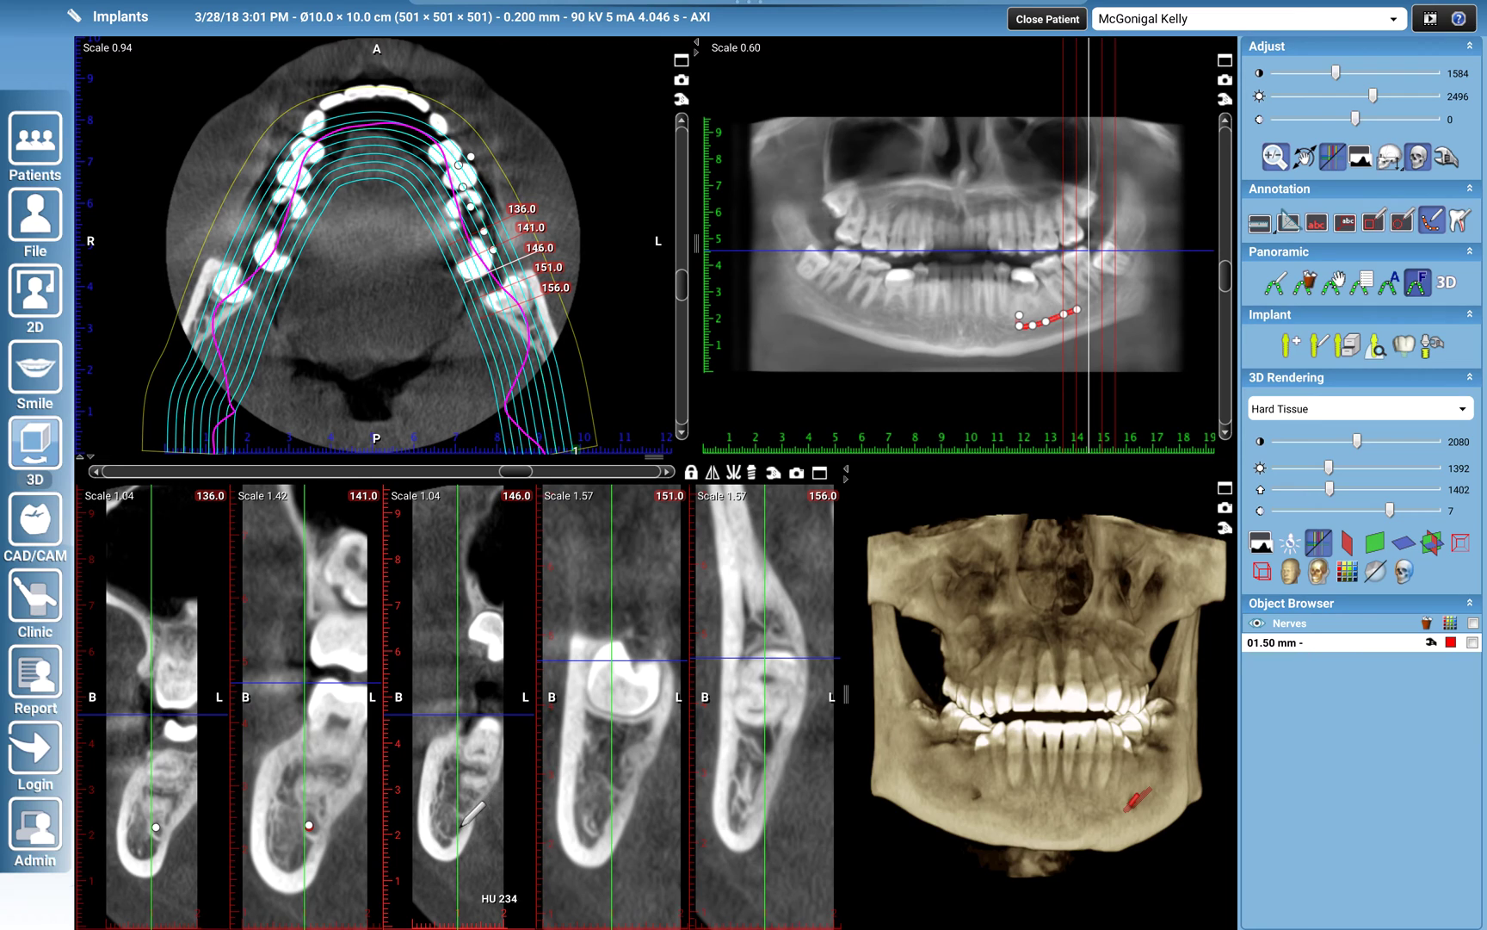
left_click_drag(516, 471, 513, 472)
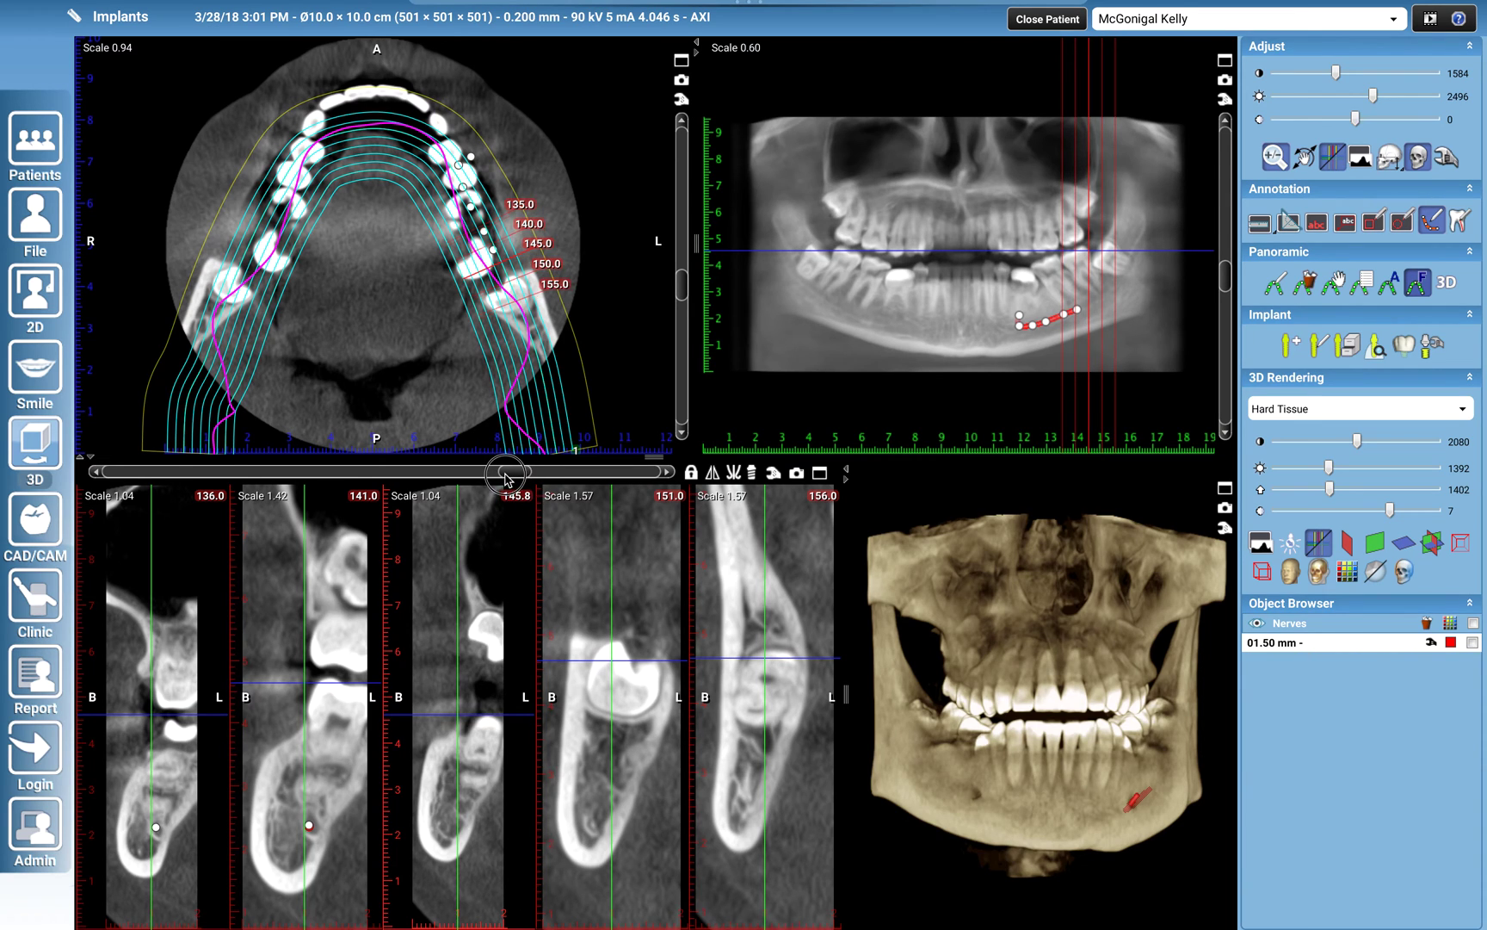
left_click(460, 809)
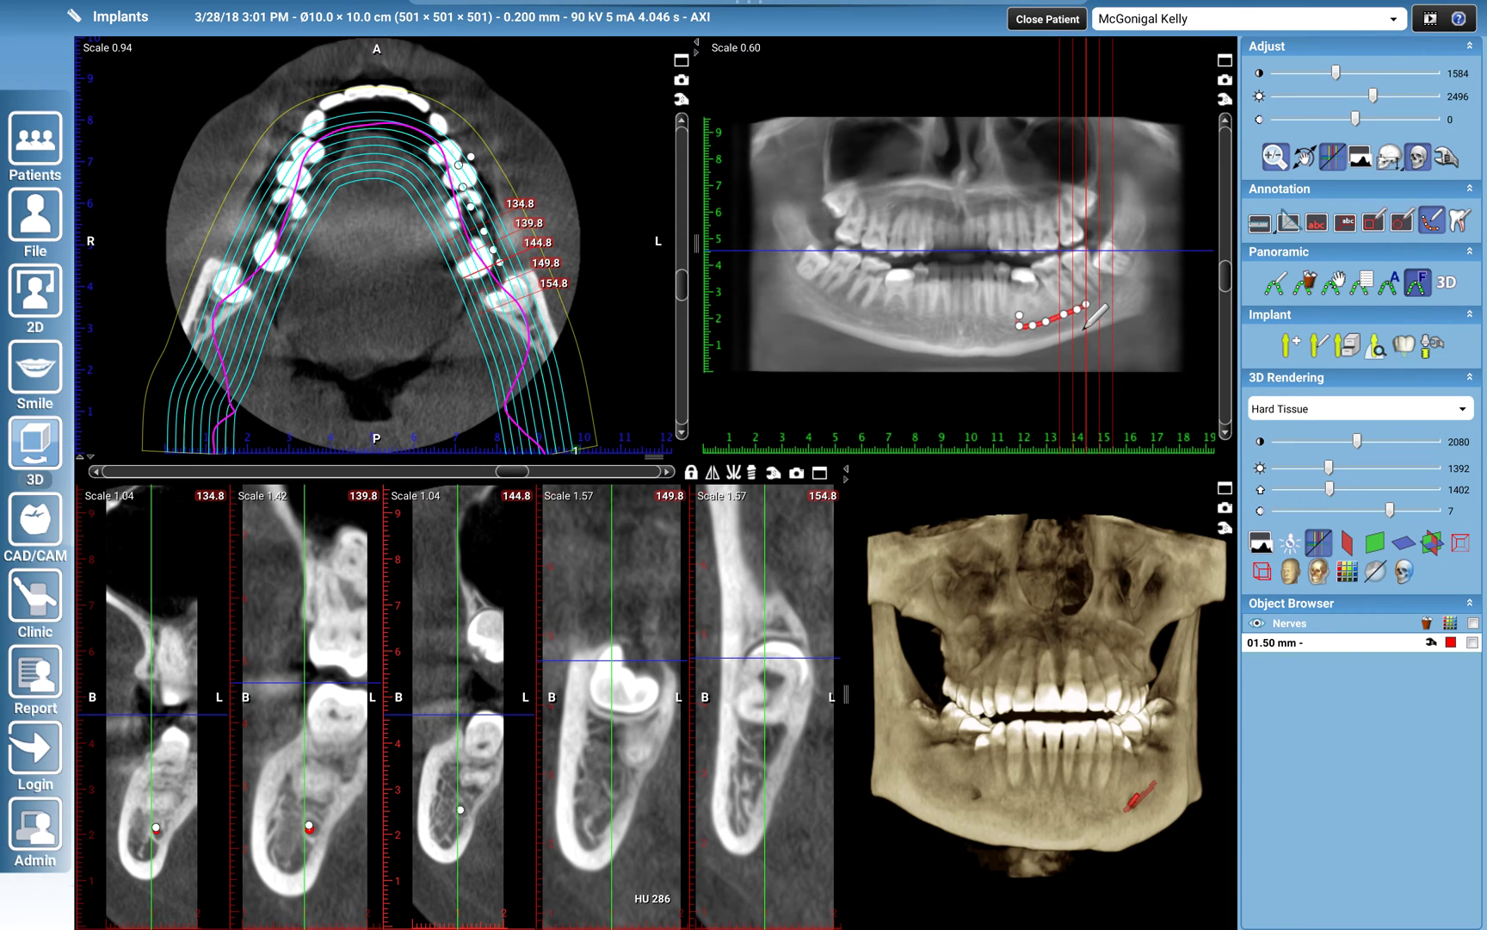
Step: Add four nerve points up the panoramic canal into the ramus, advancing cross-sections to 144.2–164.2
scroll(1091, 325, "up", 5)
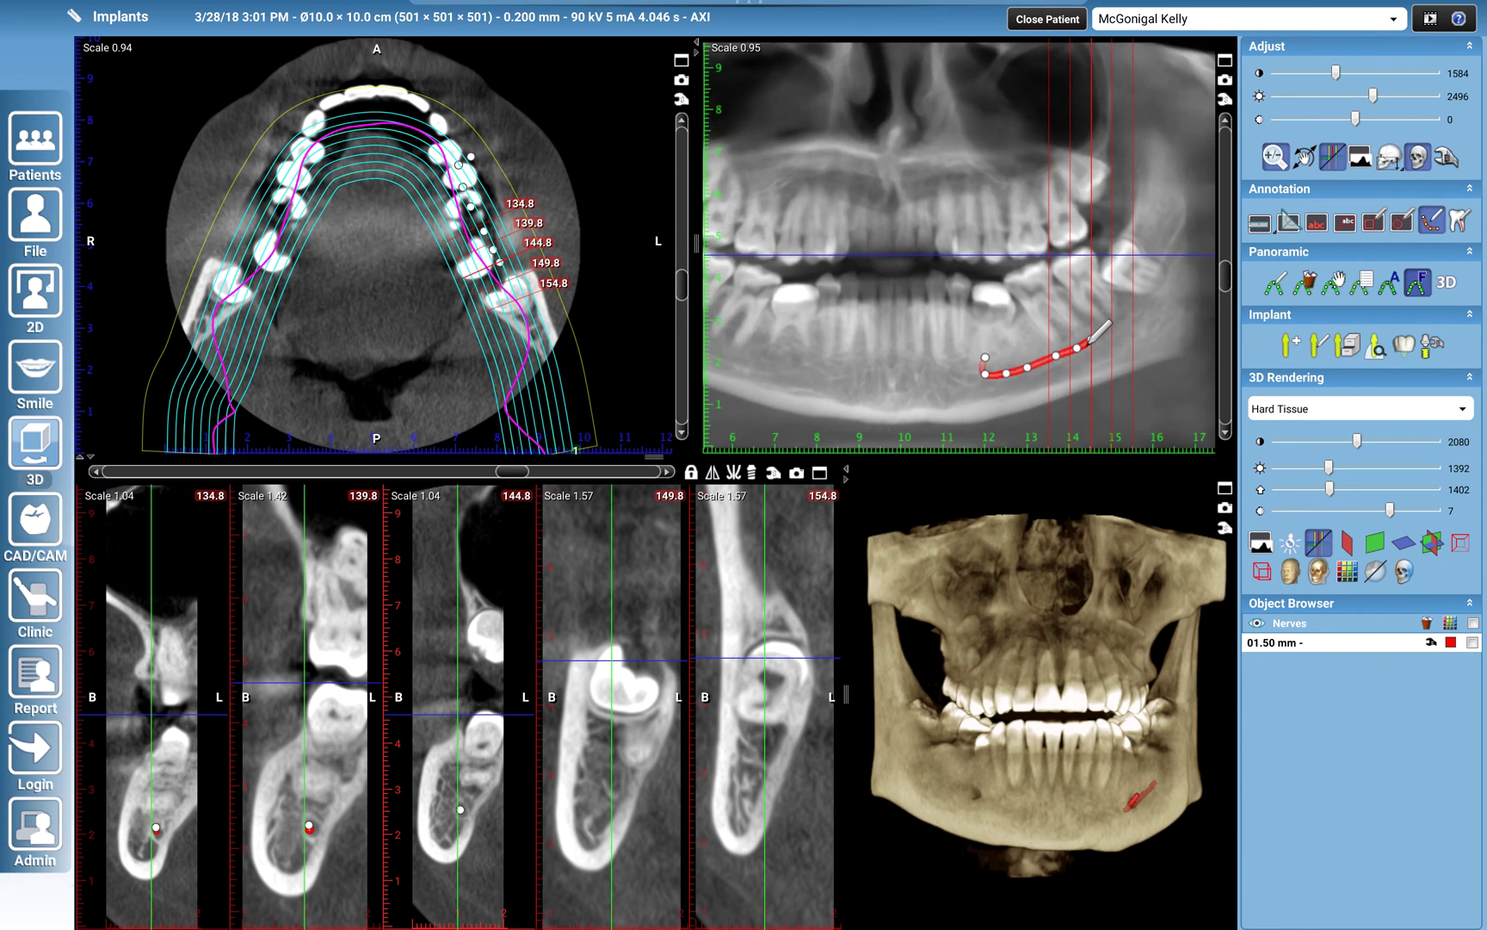
left_click(1118, 328)
left_click(1155, 298)
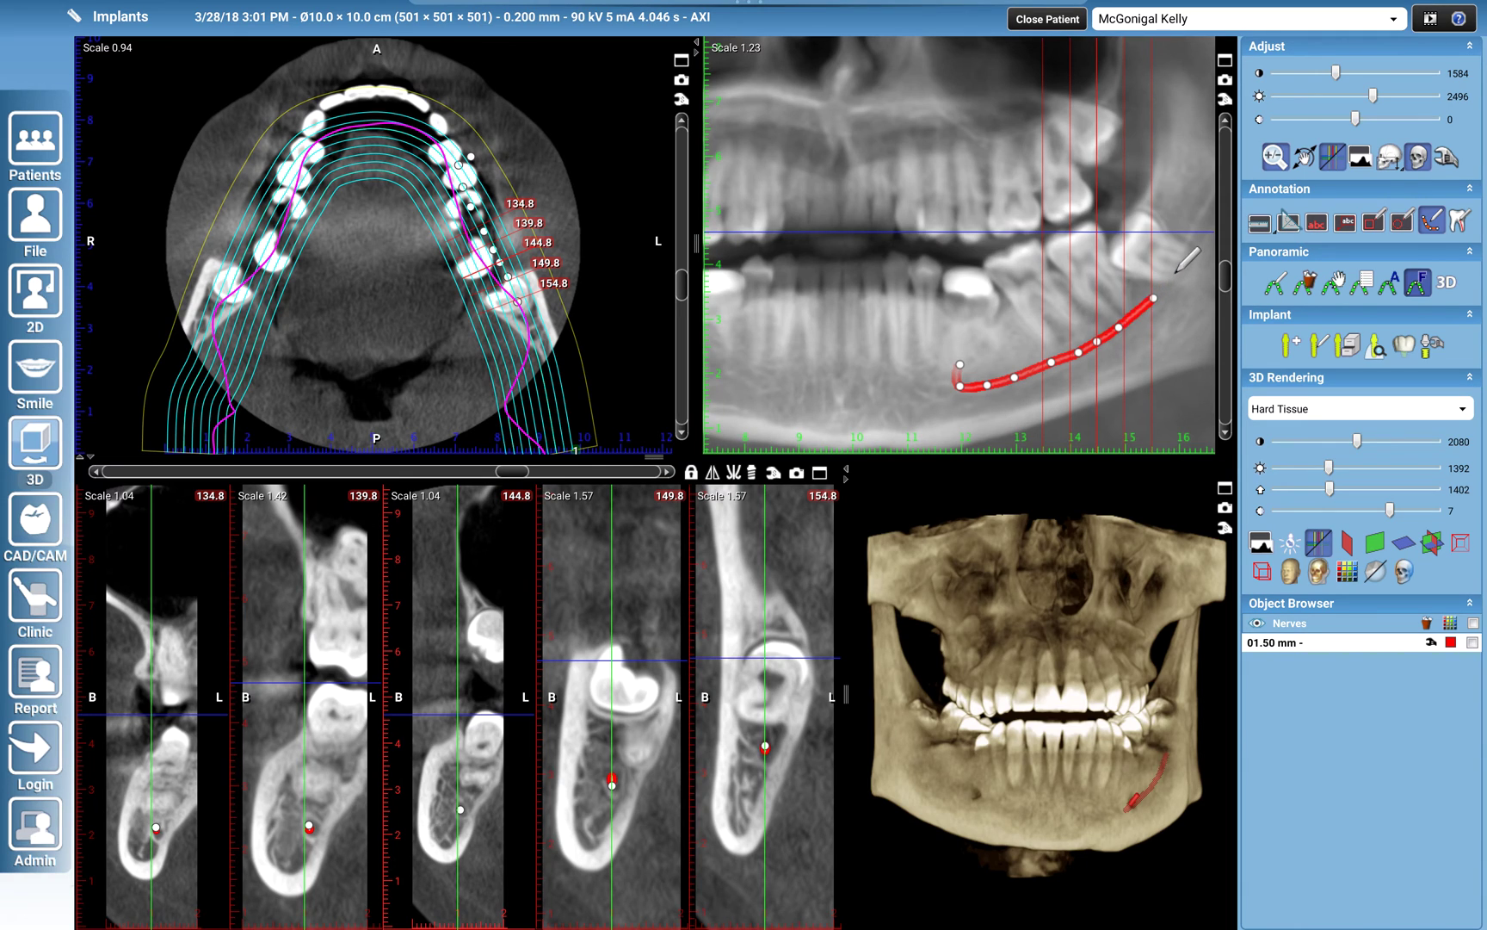
left_click(1184, 264)
left_click(1202, 226)
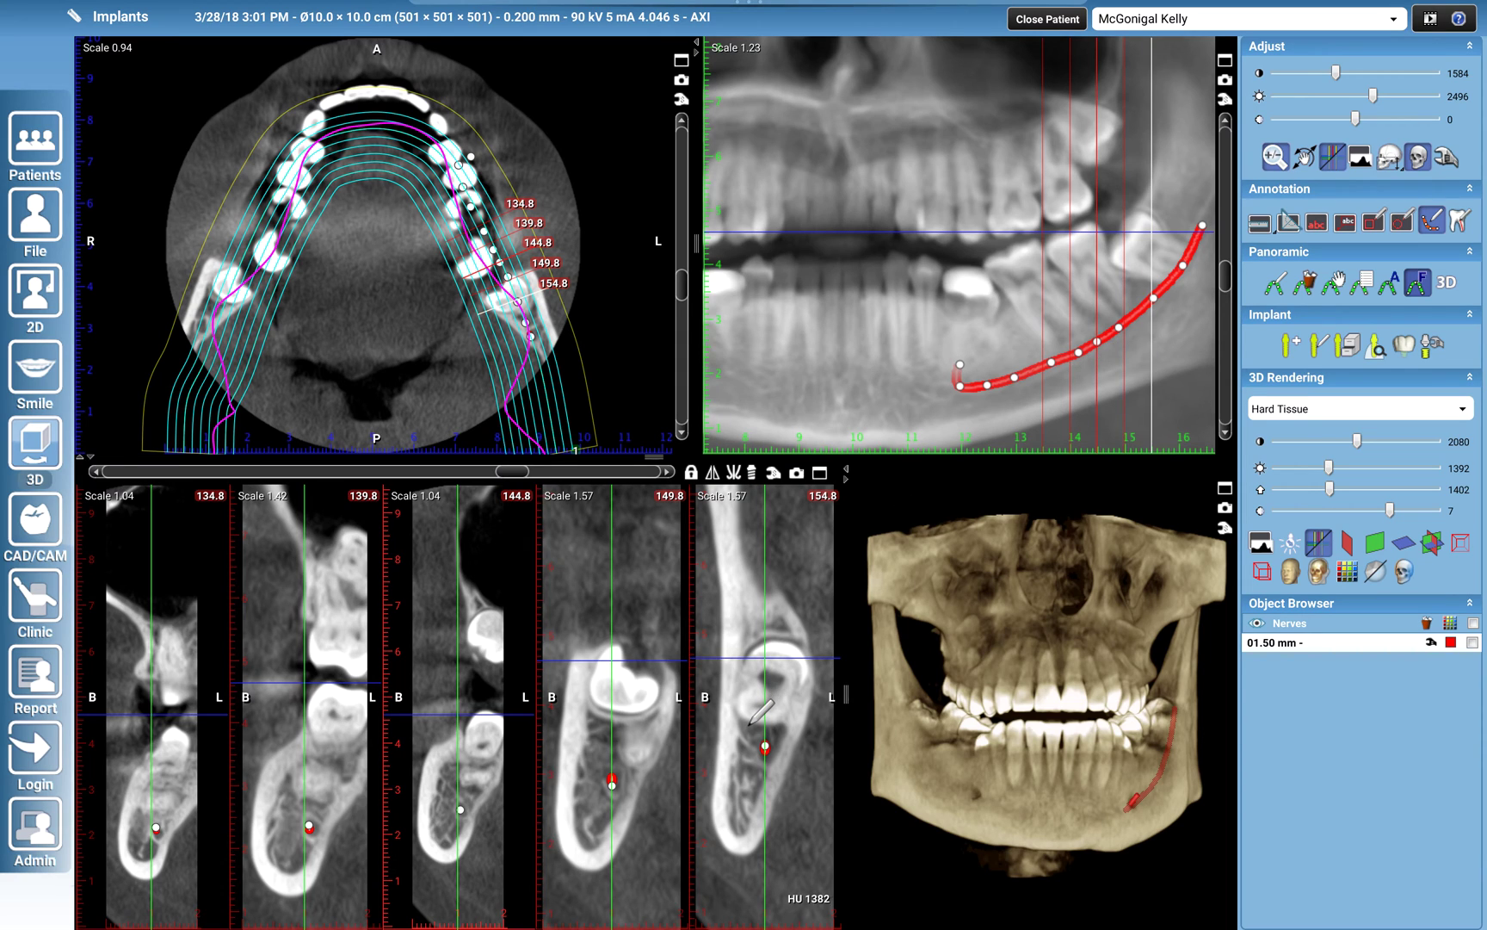
left_click_drag(514, 471, 536, 476)
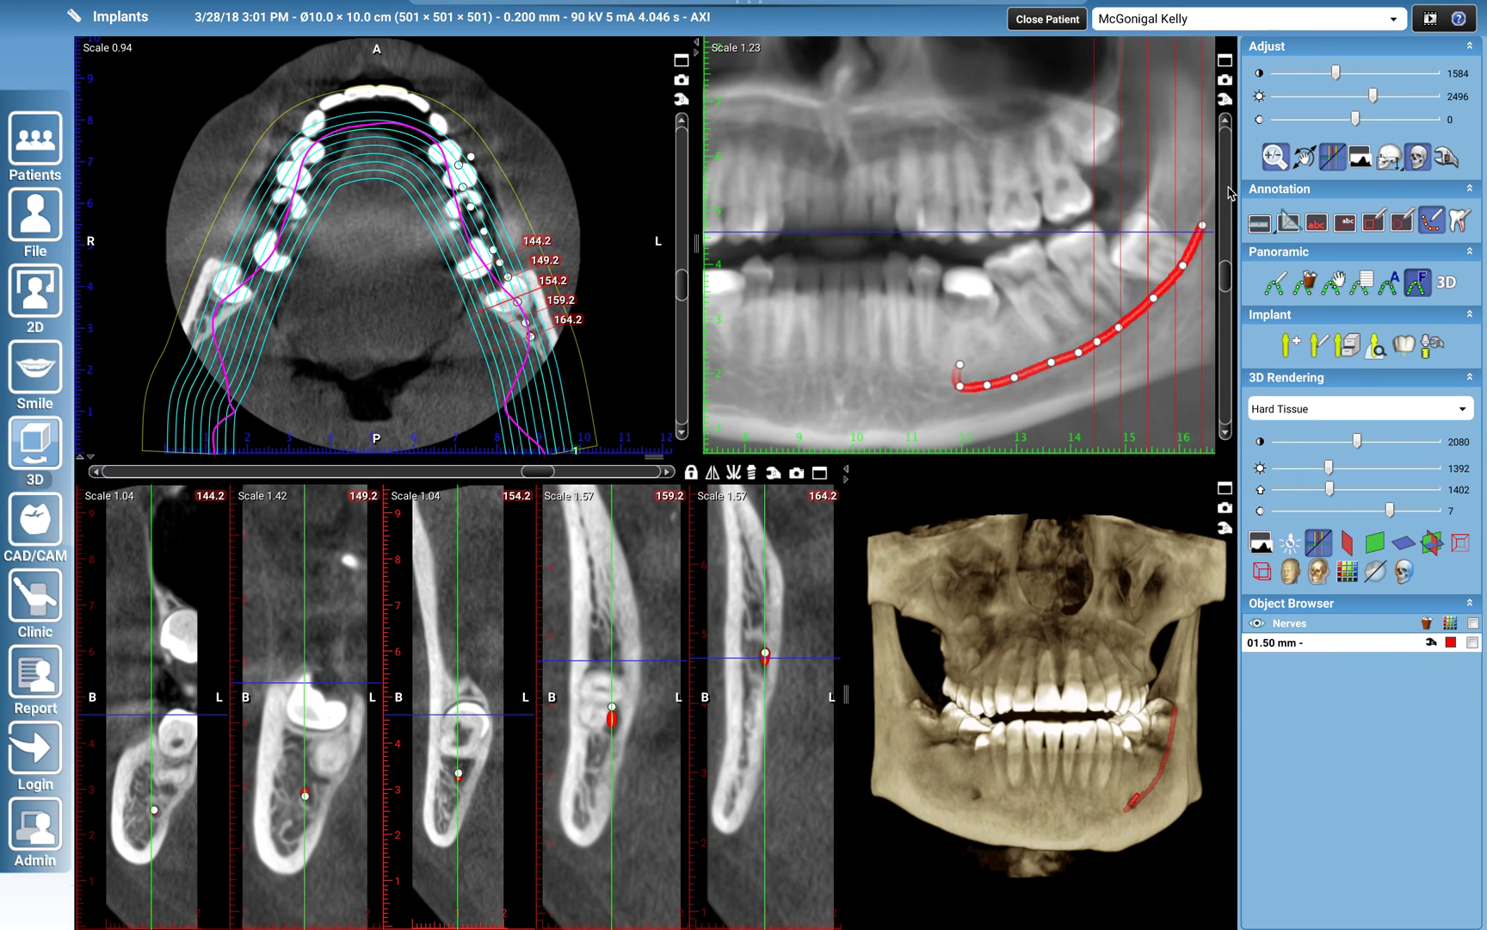
Step: End the nerve trace and realign its points onto the canal in the 159.2 and 164.2 slices
double_click(1210, 219)
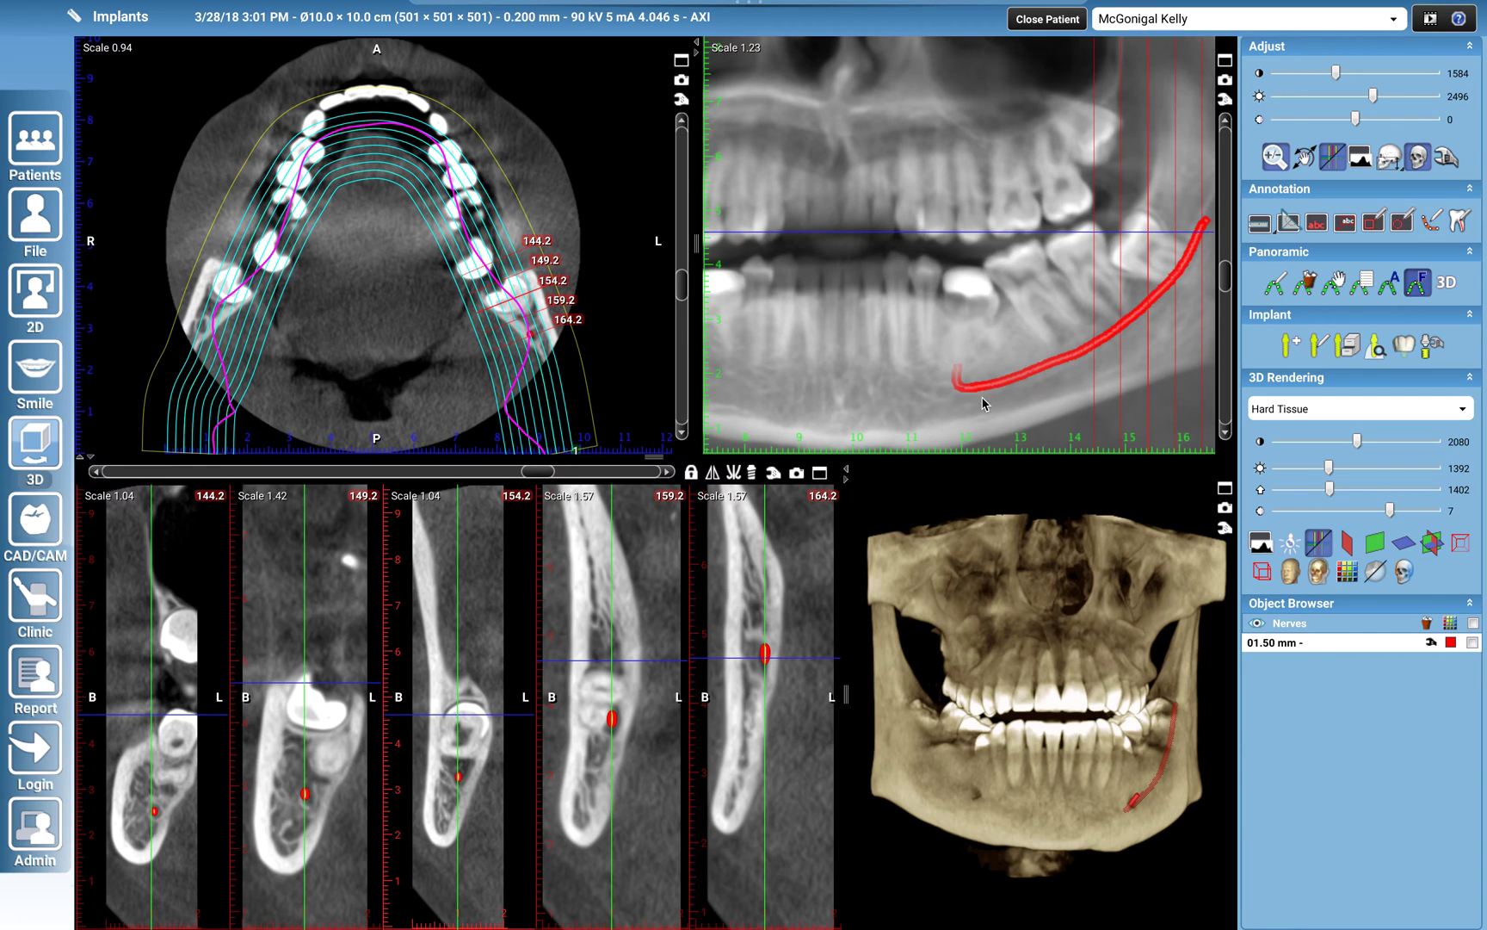
left_click(613, 725)
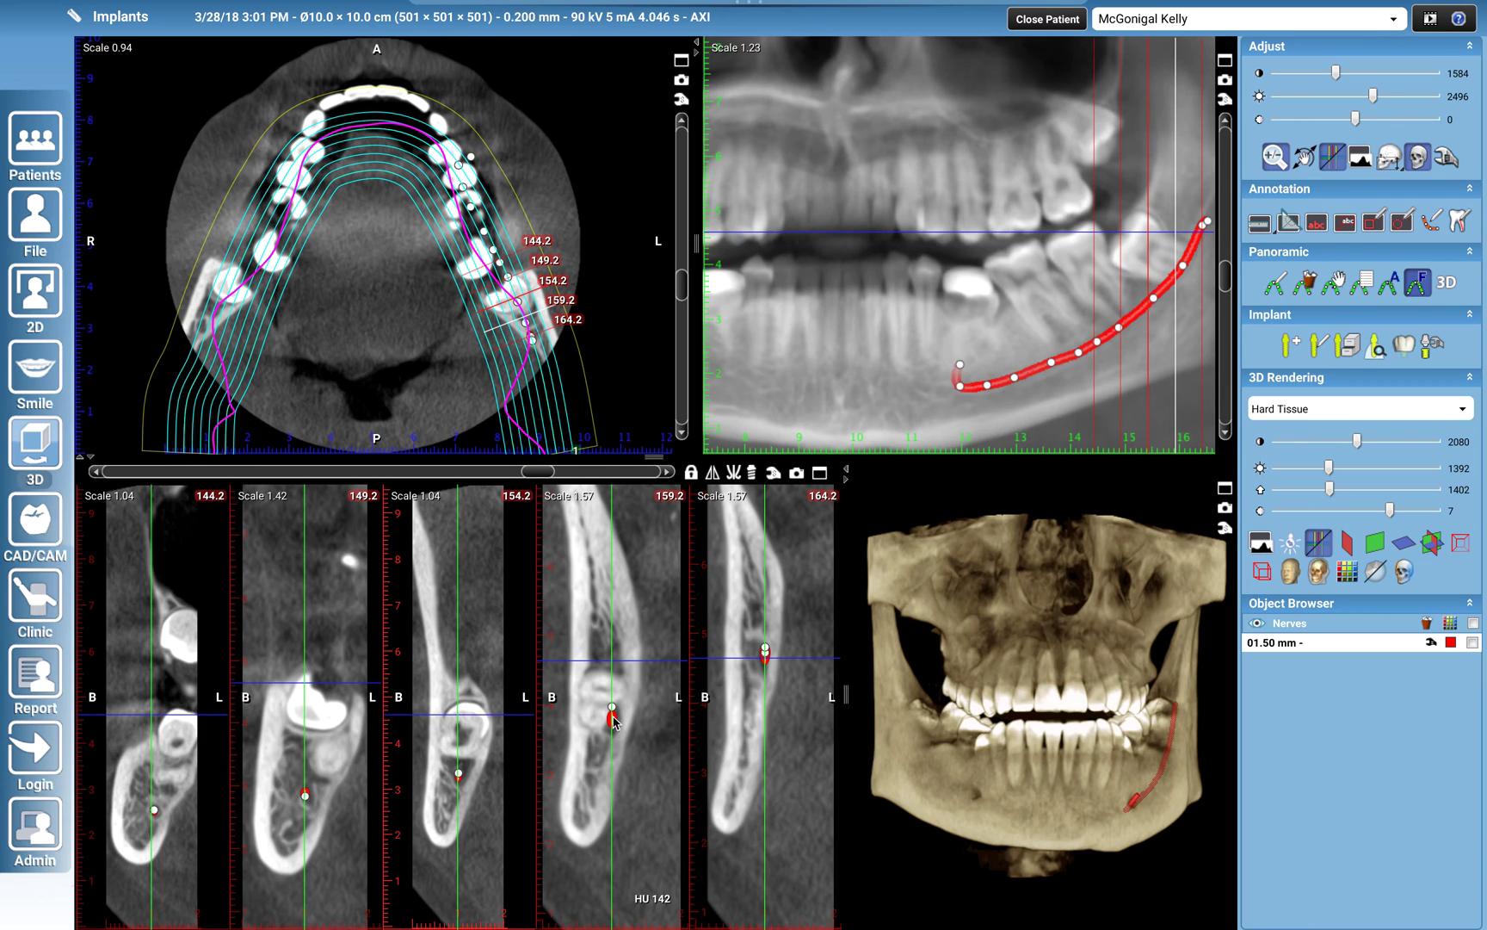
left_click_drag(613, 719, 613, 727)
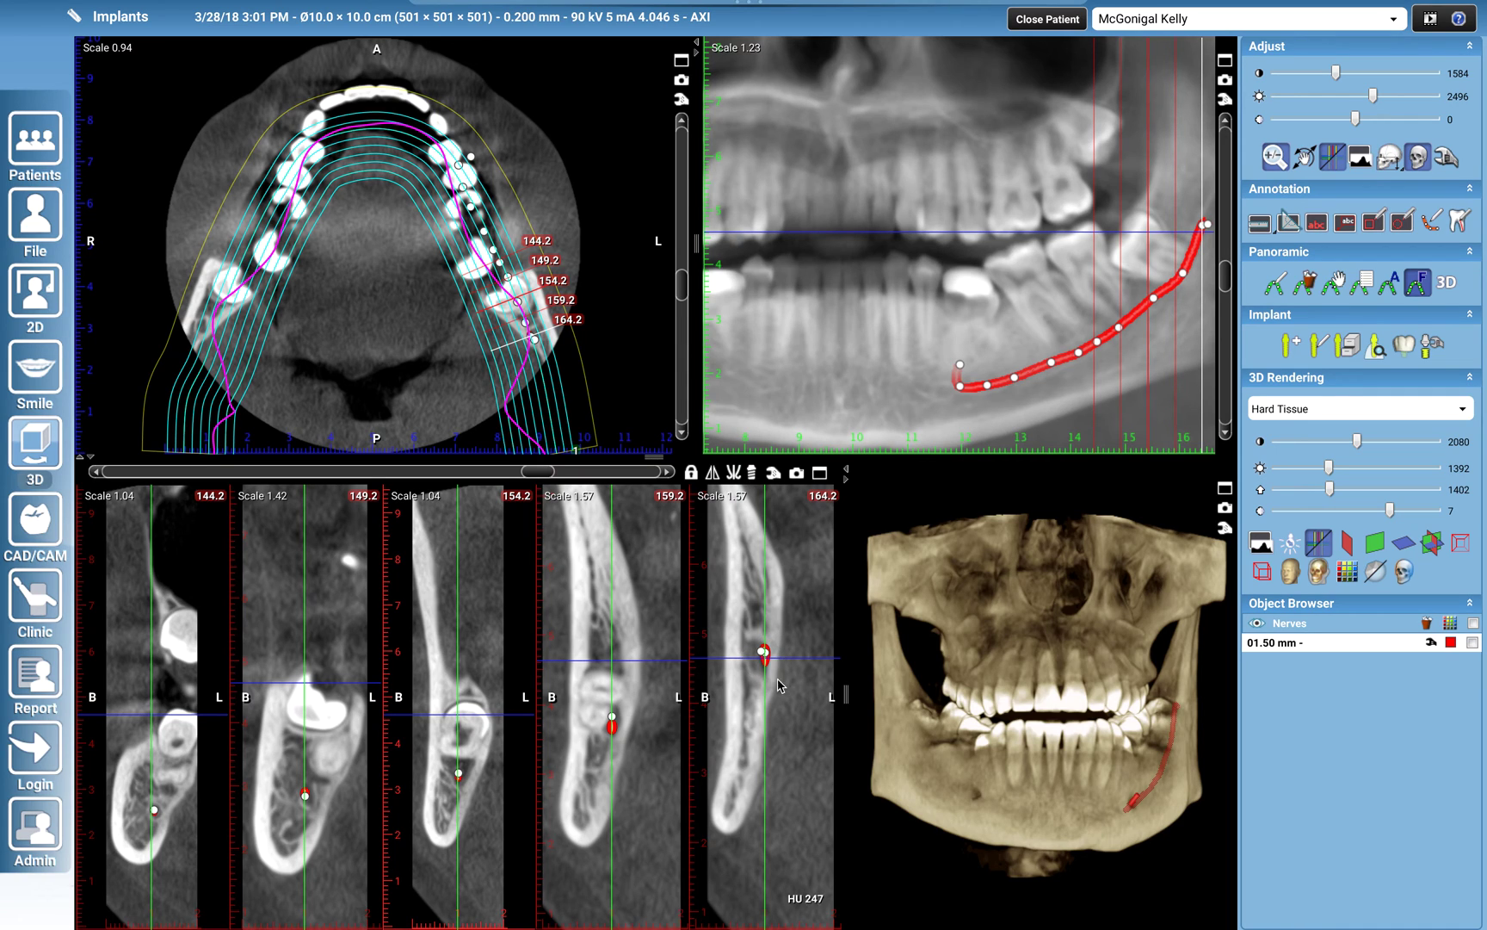
left_click_drag(767, 661, 764, 664)
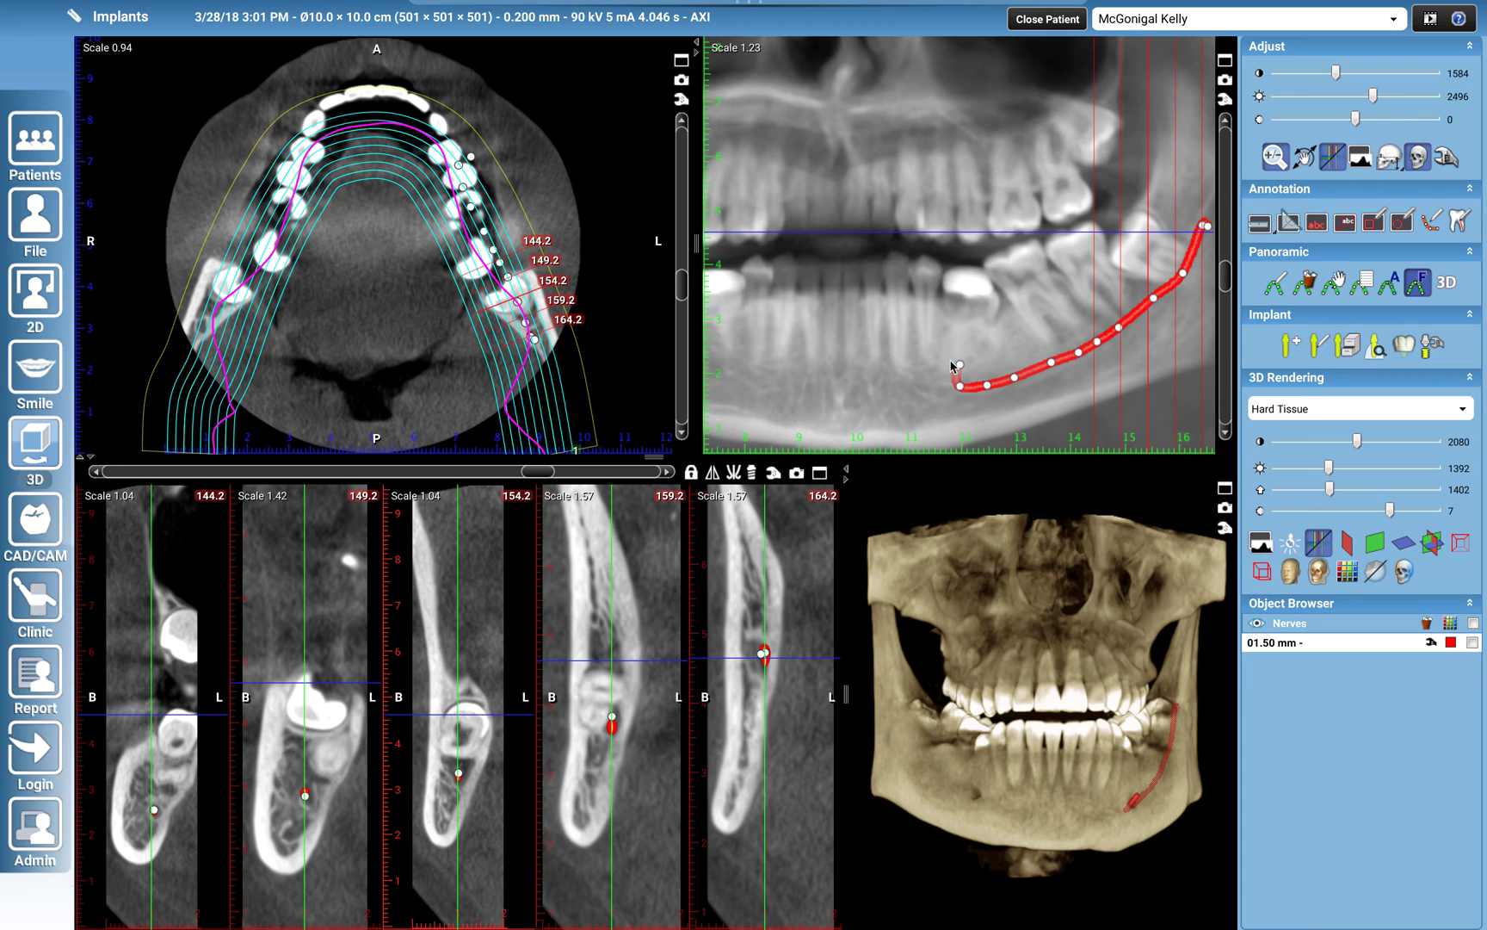
Step: Widen the nerve canal diameter to 1.77 mm in its properties
double_click(305, 794)
left_click(719, 518)
mouse_move(721, 521)
left_mouse_down()
mouse_move(746, 516)
mouse_move(684, 526)
mouse_move(723, 525)
left_mouse_up()
left_click(803, 566)
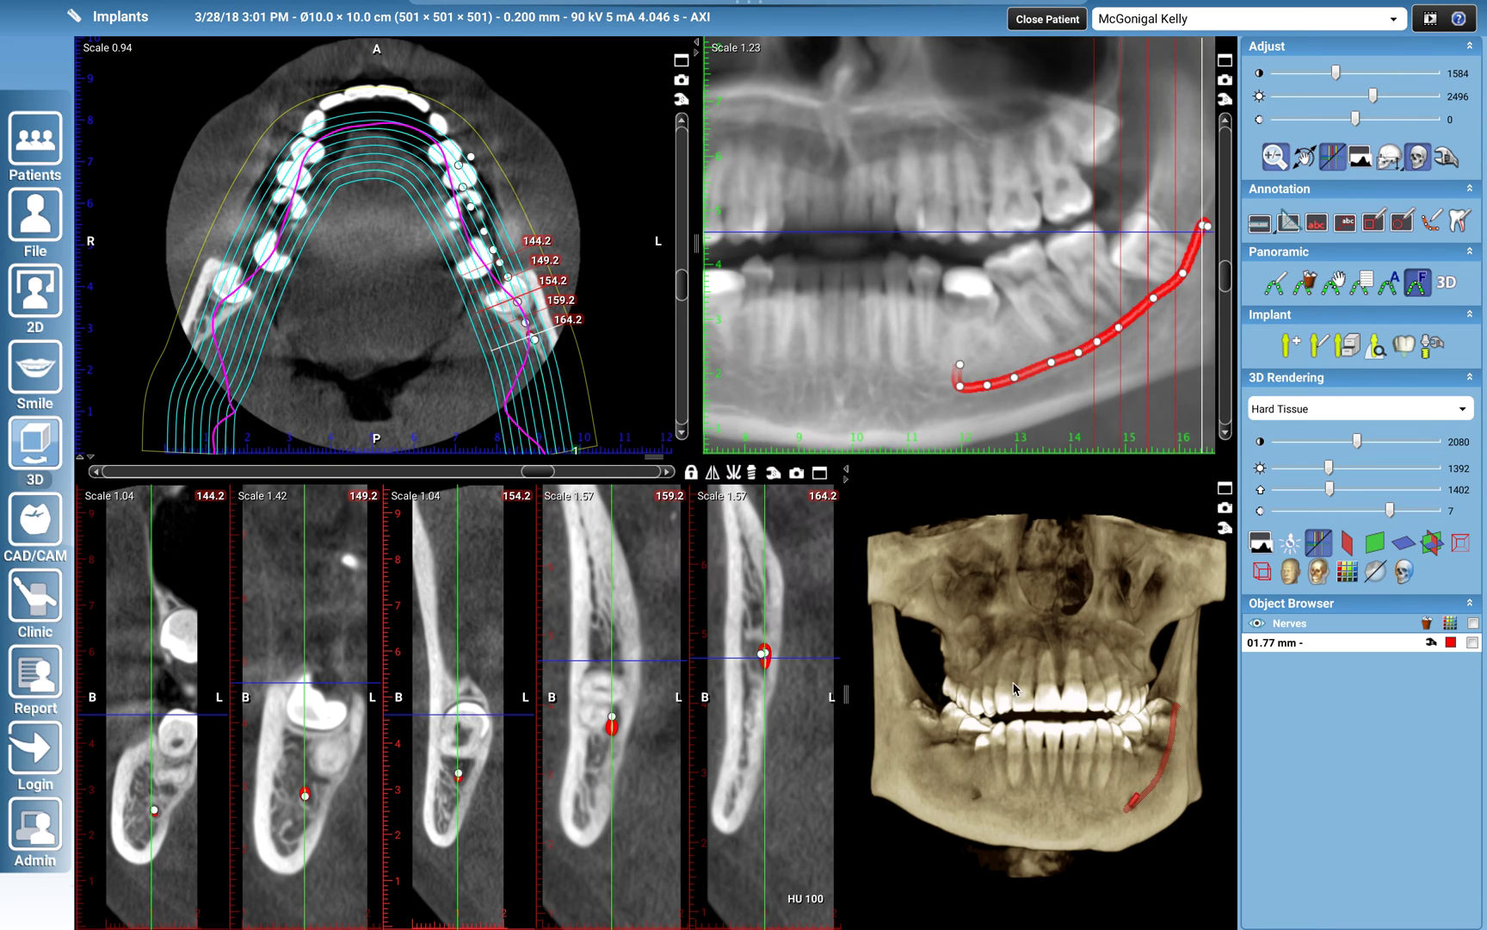
left_click_drag(1154, 839, 1064, 871)
Step: Maximize the 3D render, zoom and rotate the jaw so the red nerve canal faces the viewer
scroll(1065, 801, "up", 4)
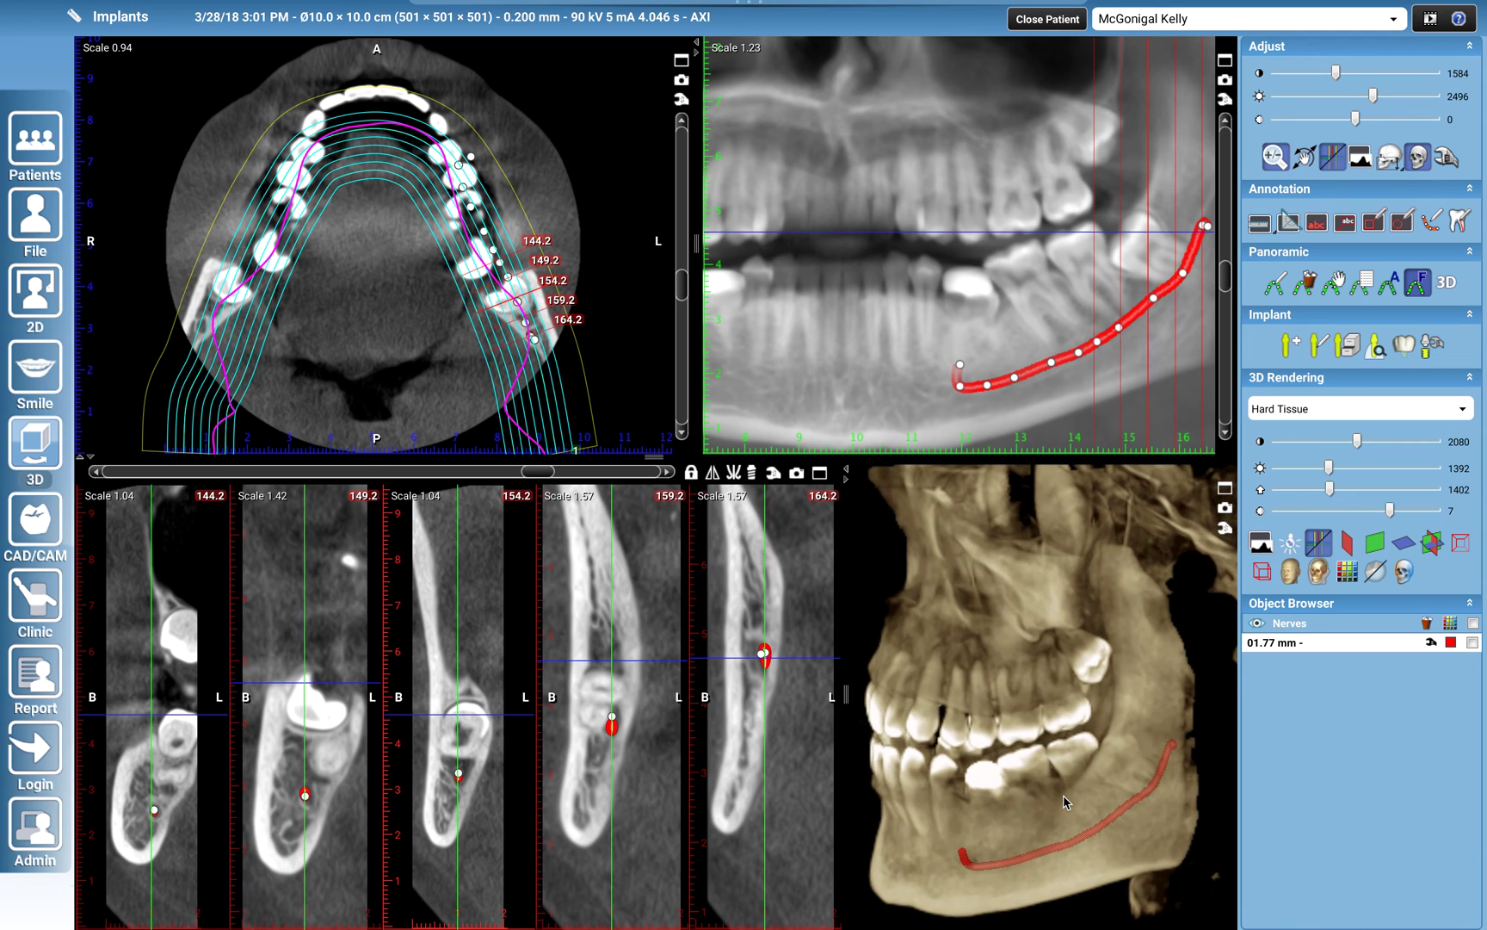
scroll(1065, 800, "up", 1)
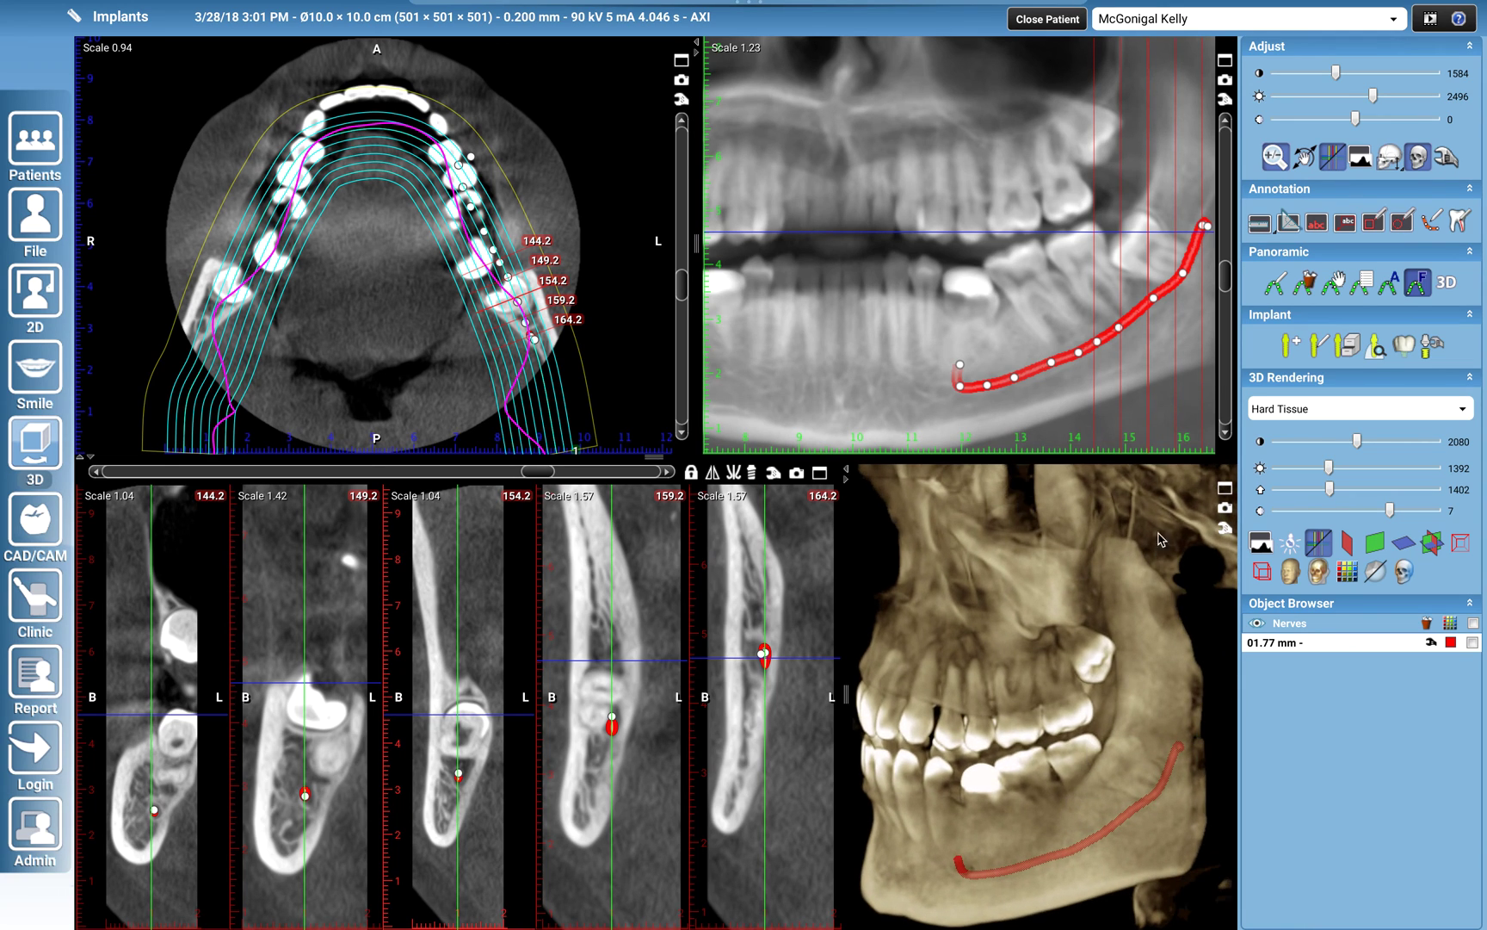
left_click(1224, 488)
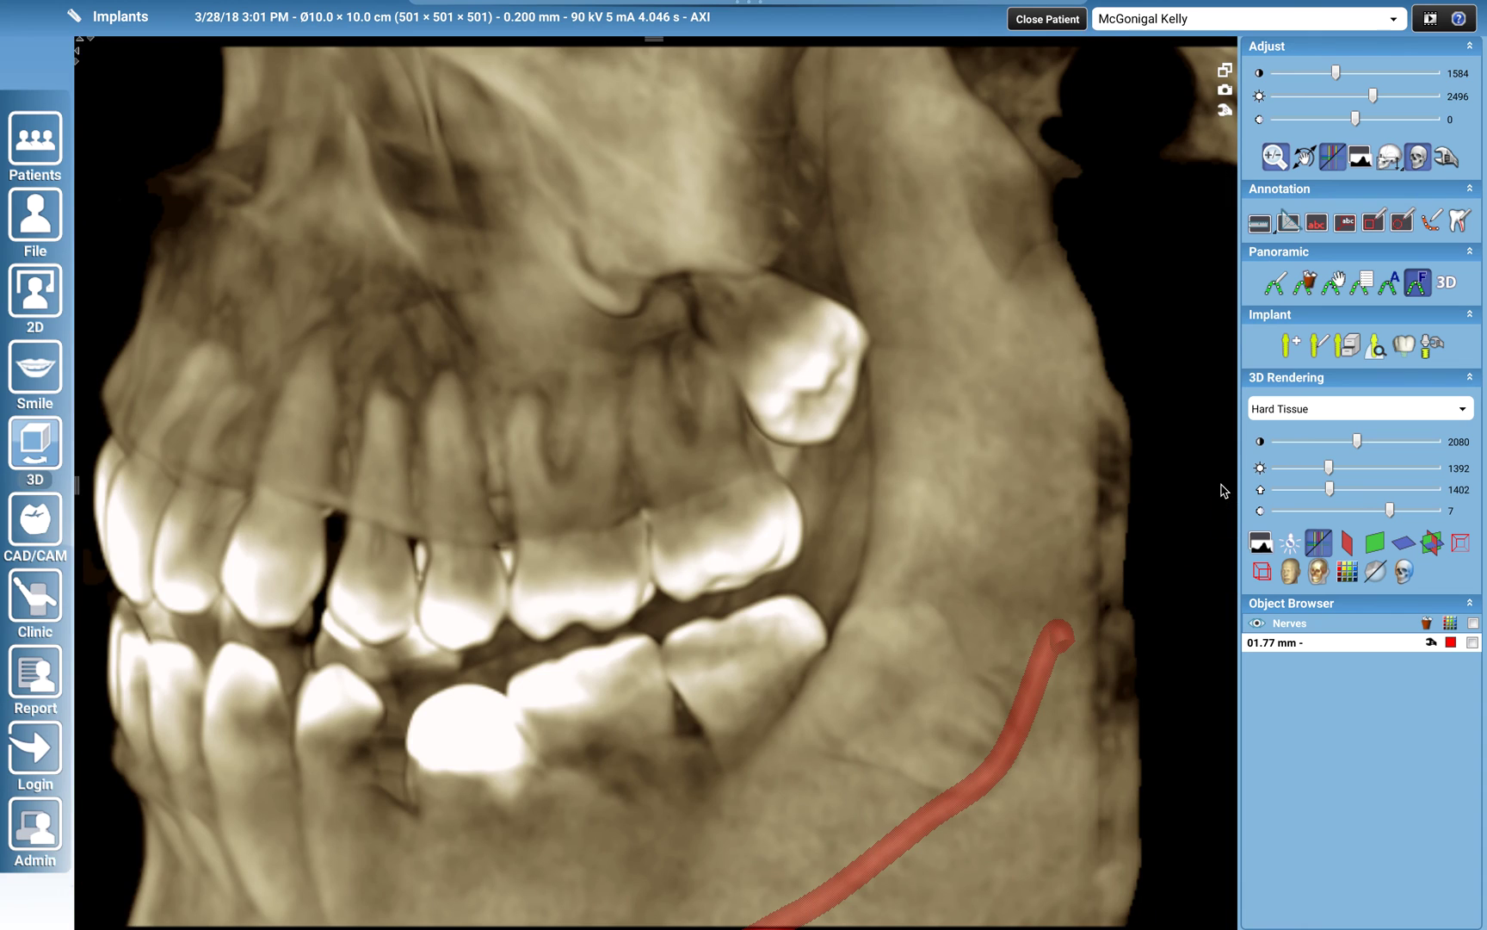
scroll(762, 649, "down", 2)
scroll(763, 648, "up", 3)
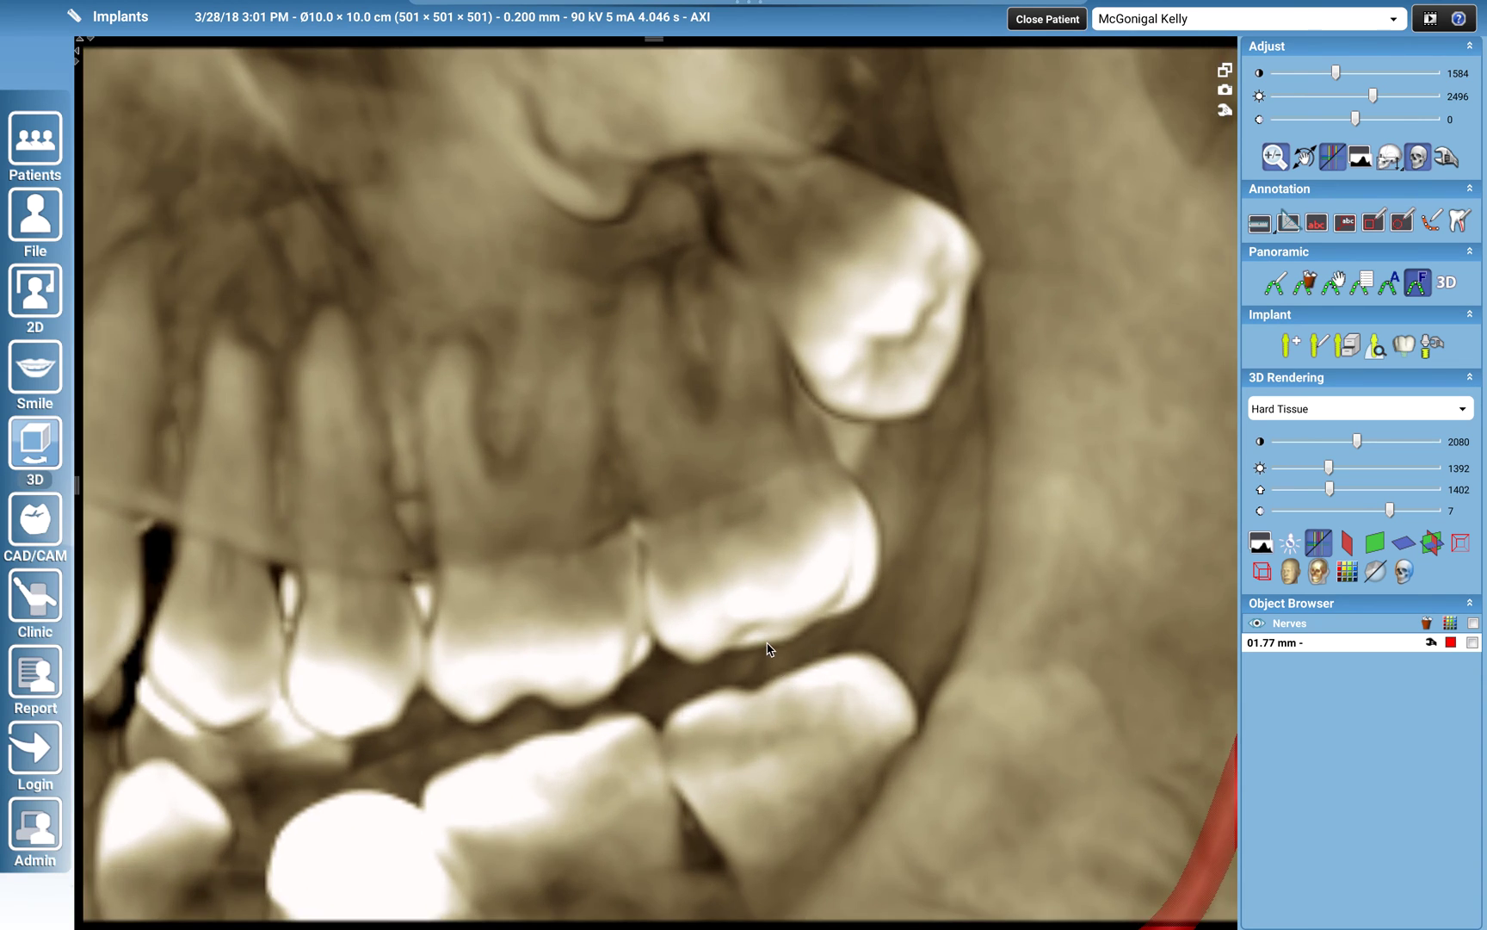
scroll(766, 651, "down", 4)
scroll(763, 652, "down", 2)
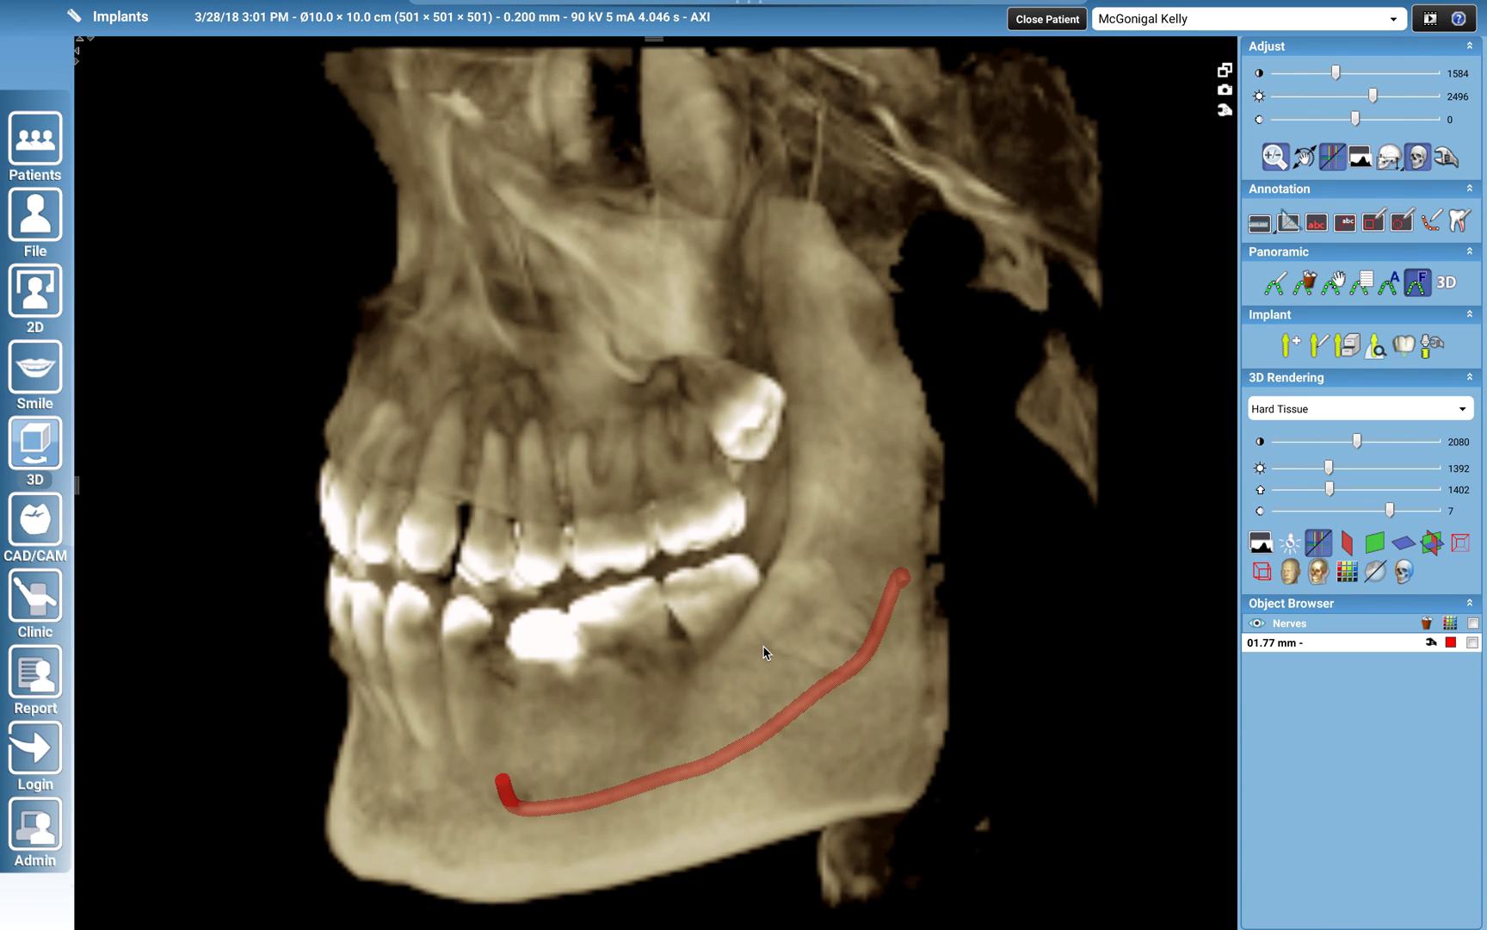
left_click(967, 829)
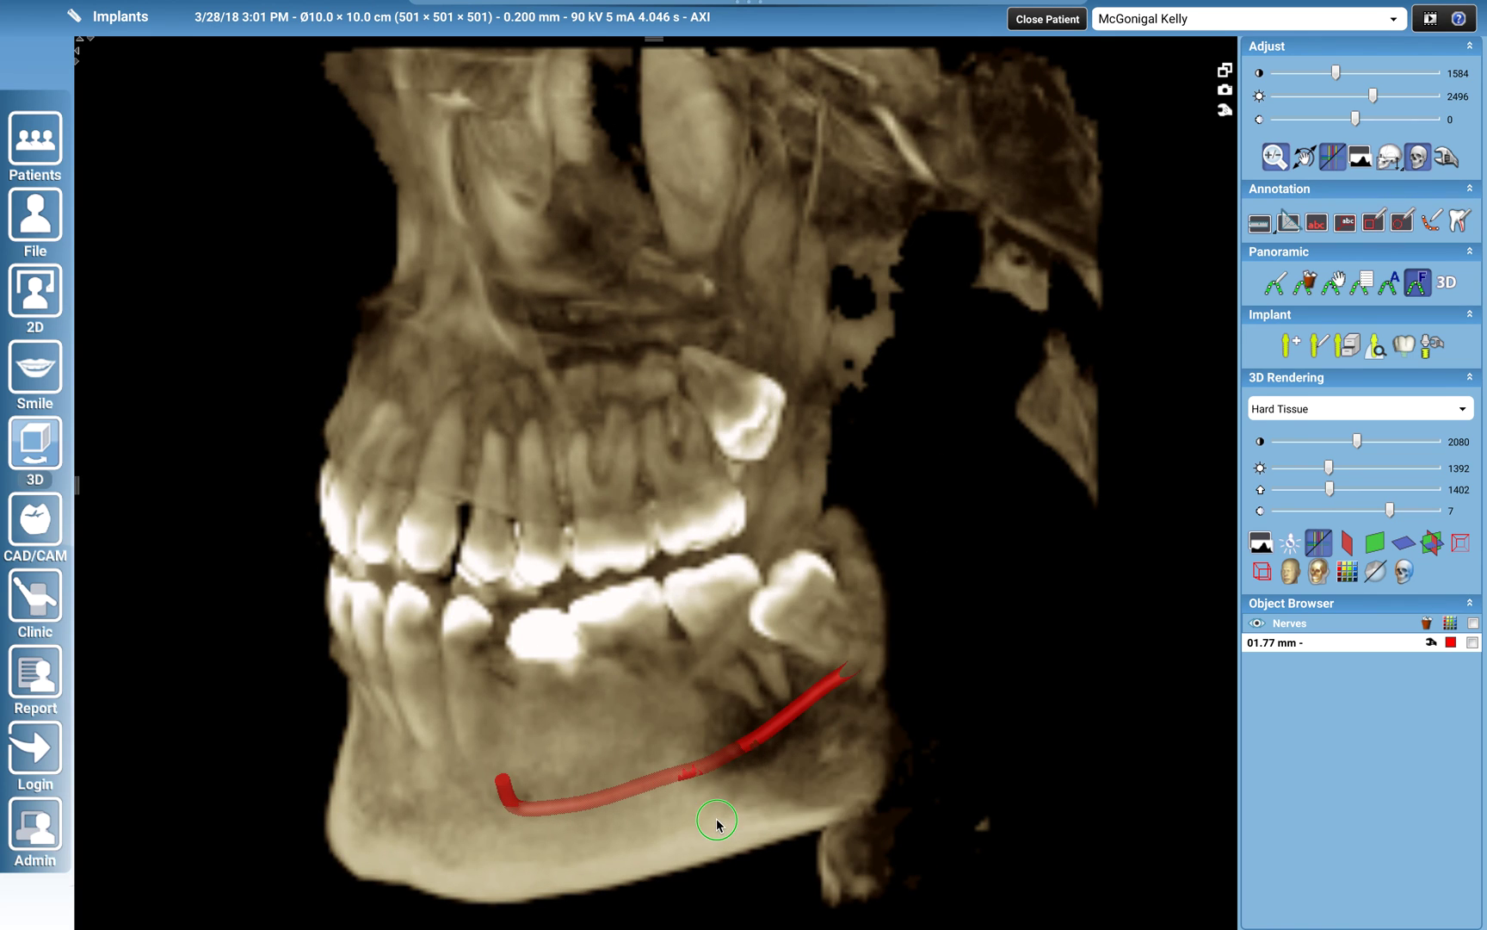
left_click_drag(980, 645, 975, 548)
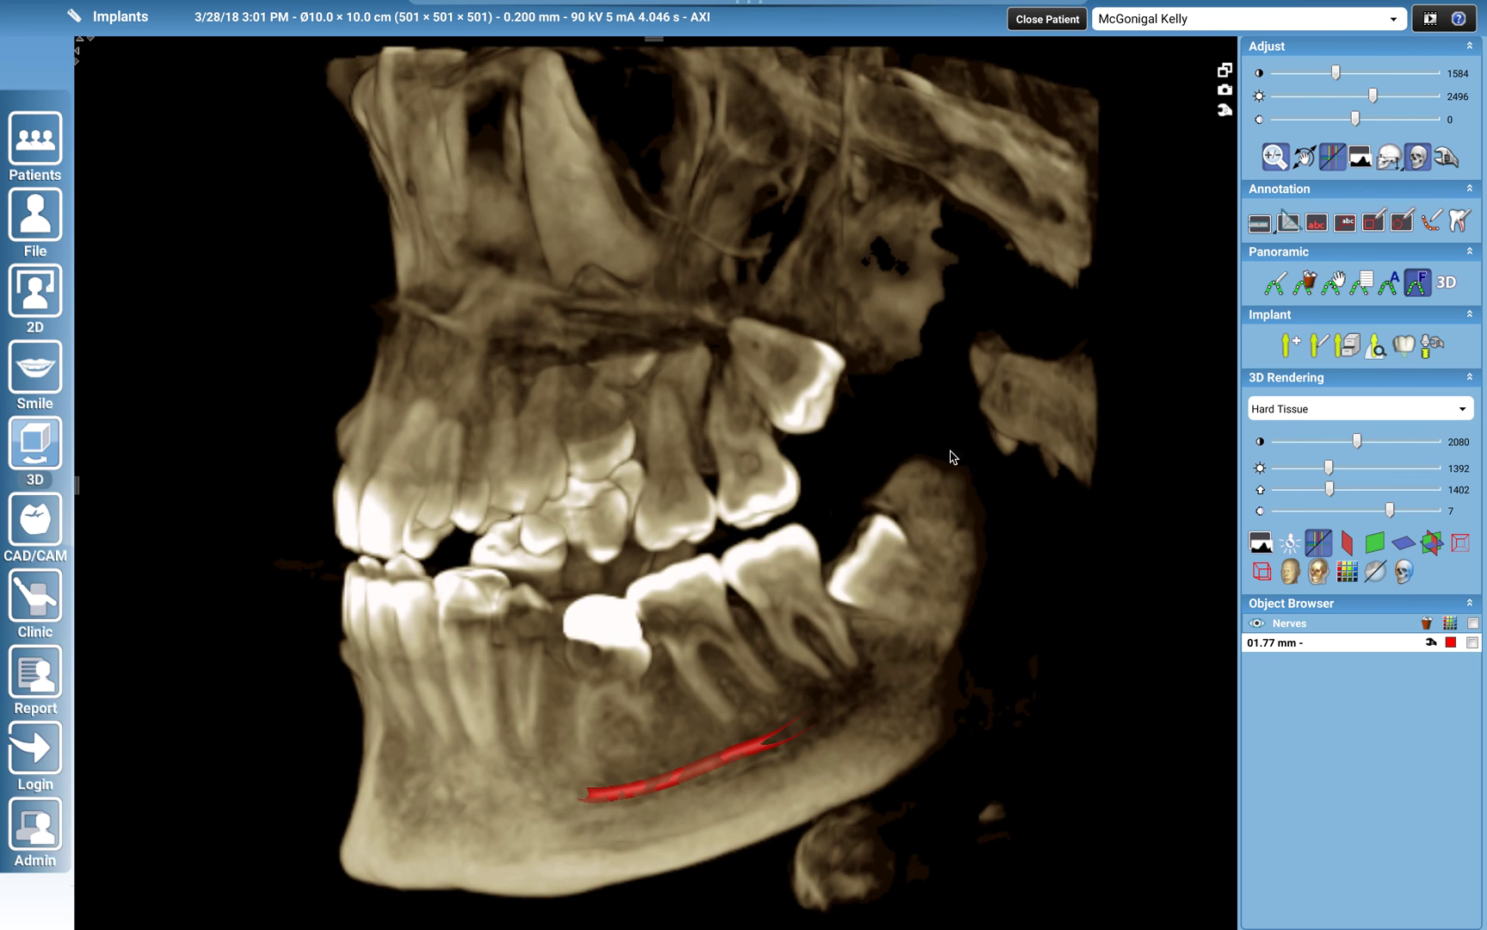